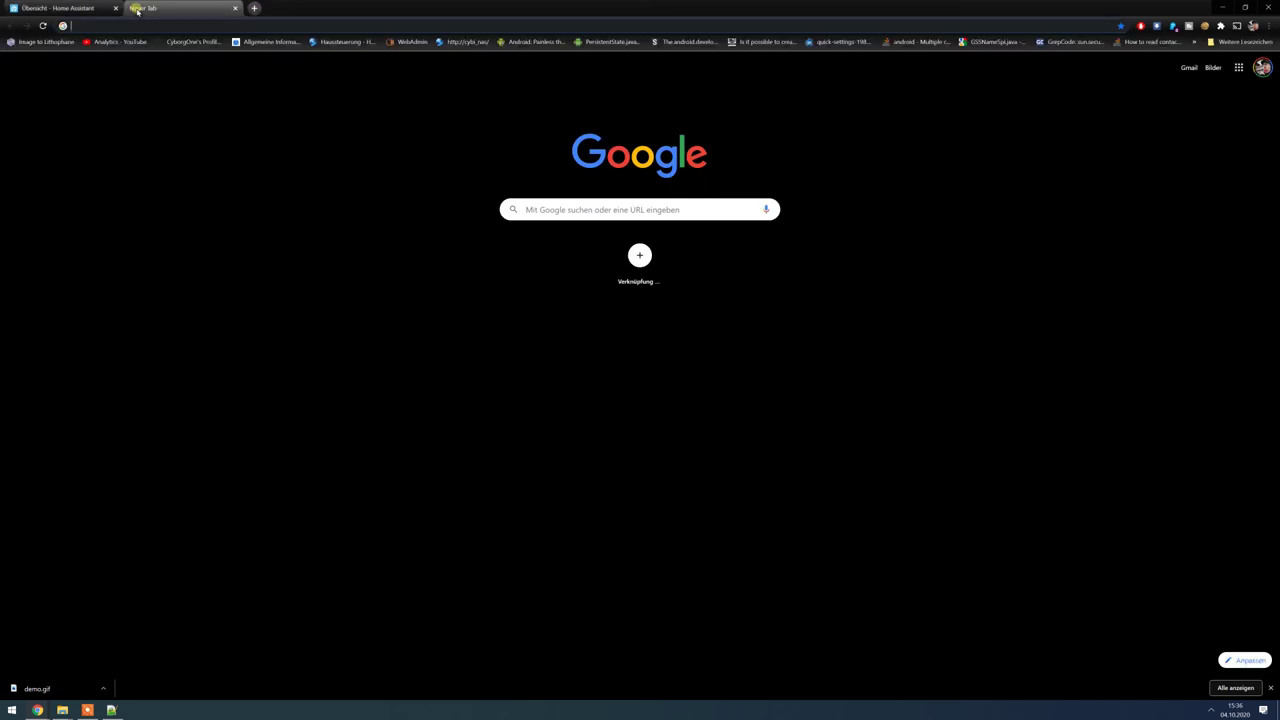
Open the hacs.xyz website and examine the Home Assistant version, GitHub account and filesystem access requirements for installing HACS.
text(hacs)
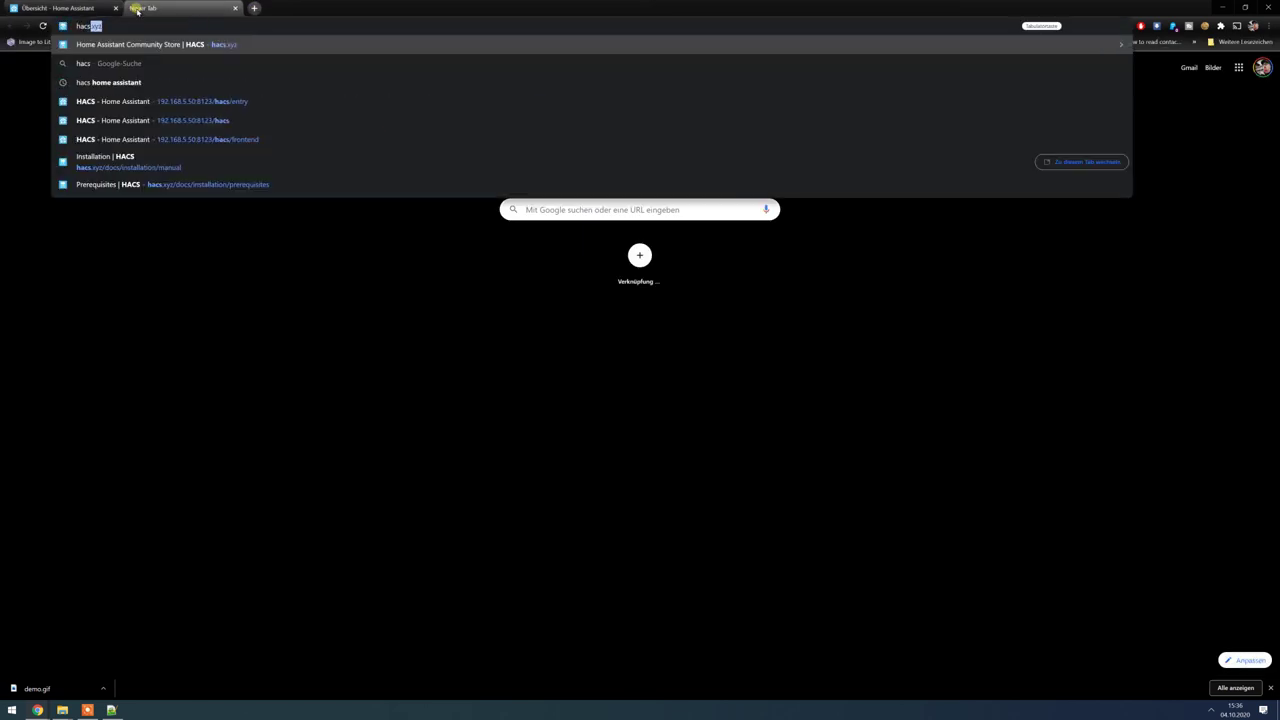
key(Return)
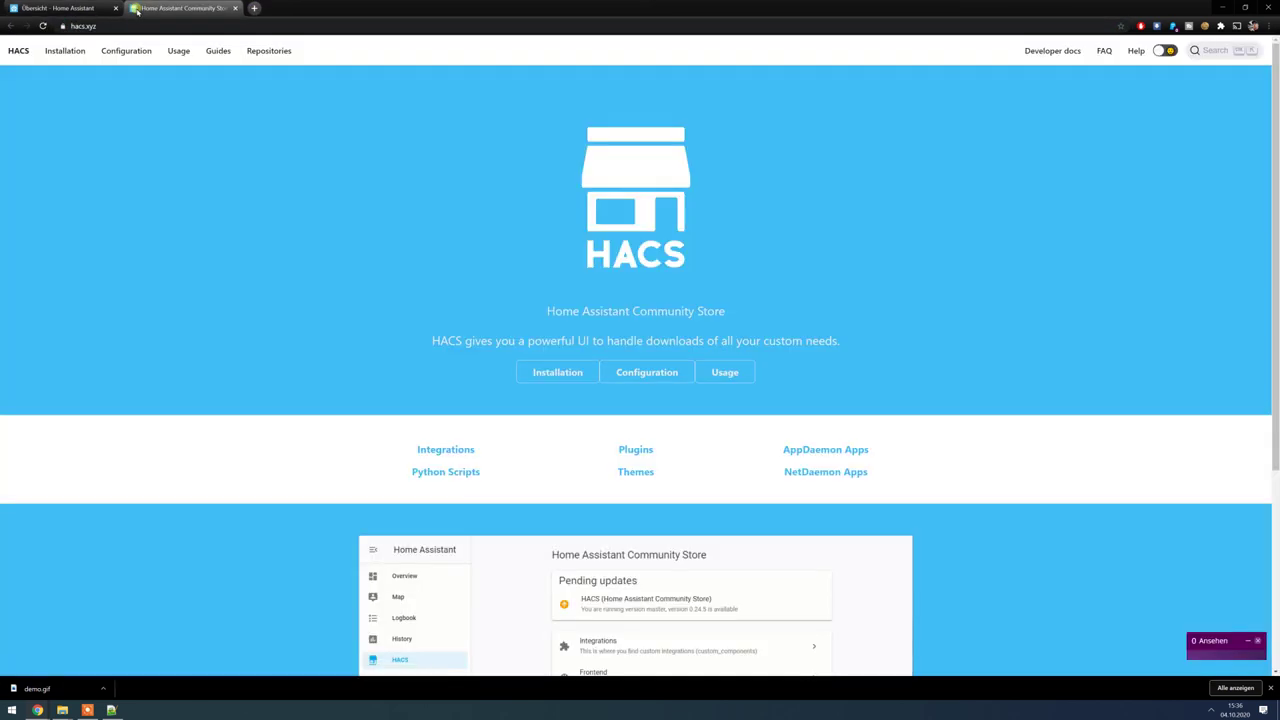
click(70, 55)
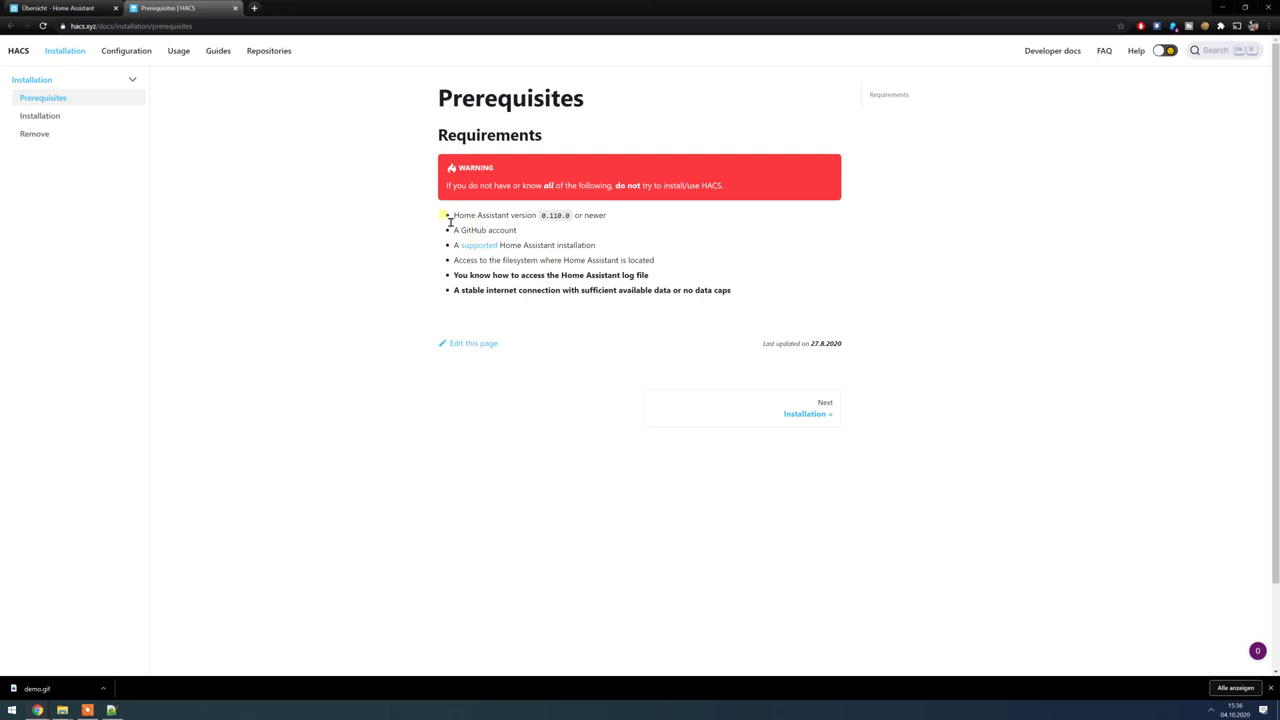
drag(450, 216, 637, 218)
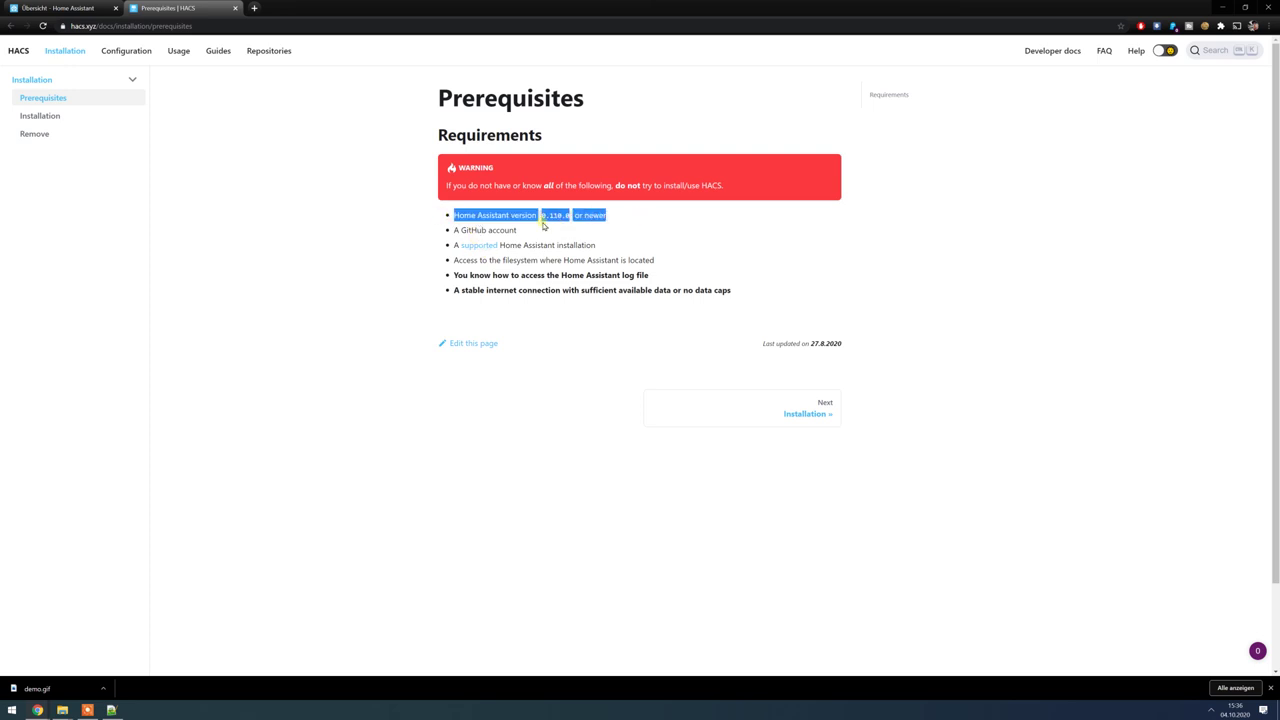
click(600, 220)
drag(453, 230, 537, 229)
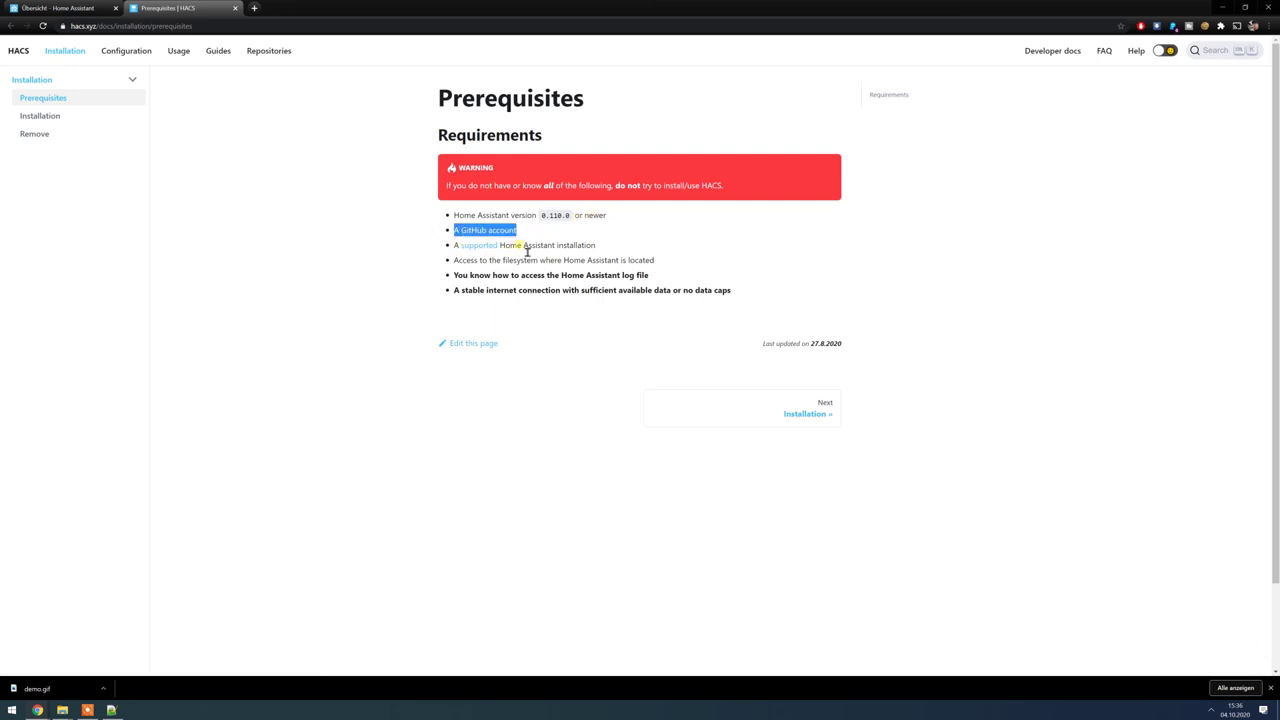
drag(453, 260, 660, 261)
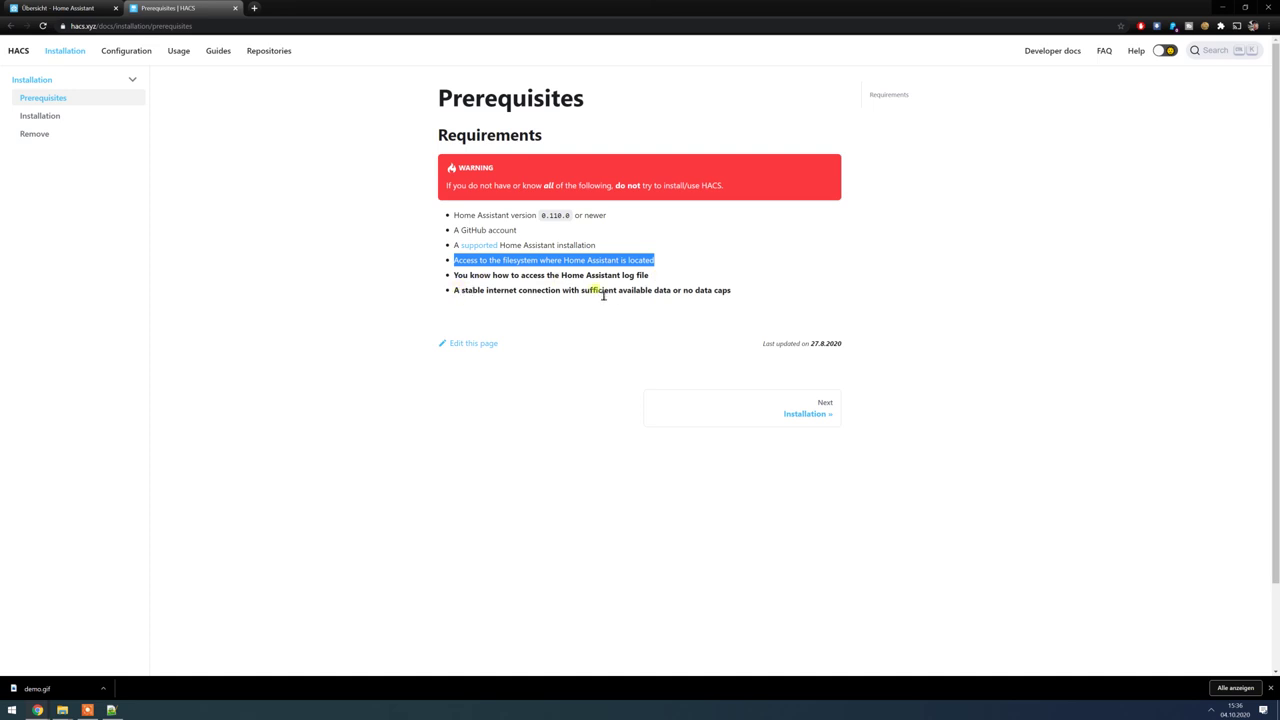
Download hacs.zip from the newest release linked in the HACS installation guide and open the archive.
click(66, 120)
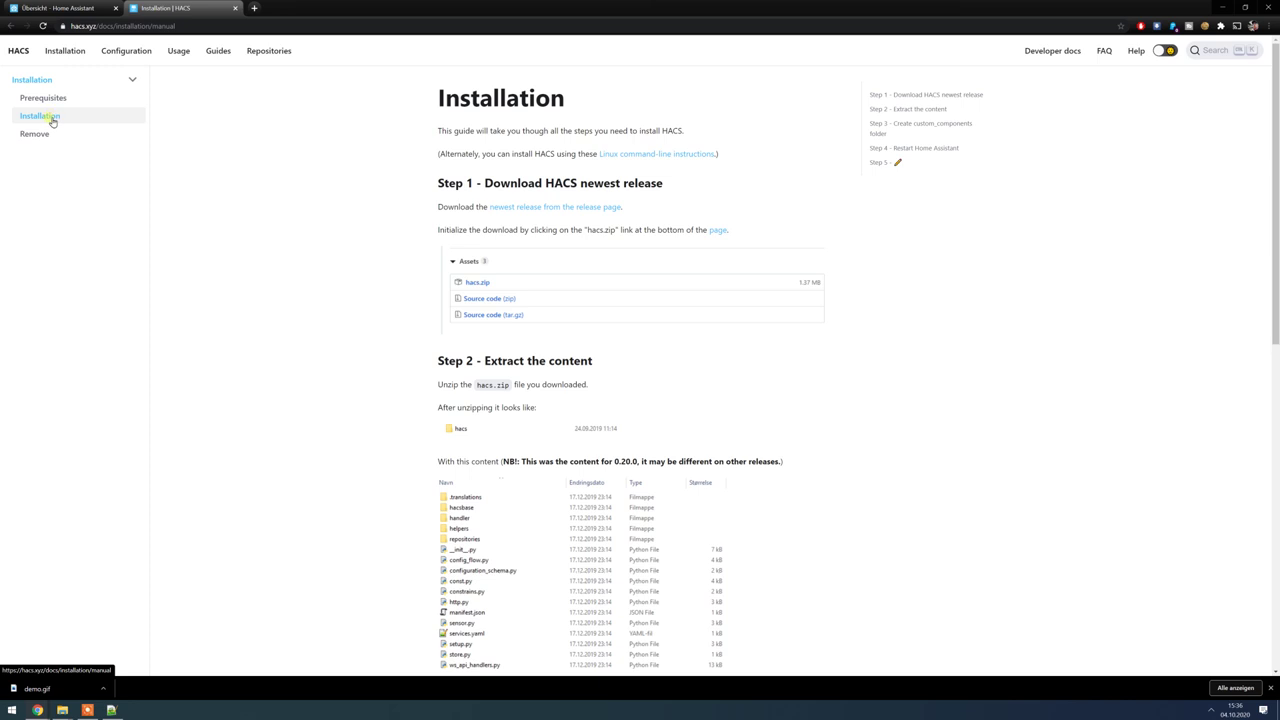
click(567, 211)
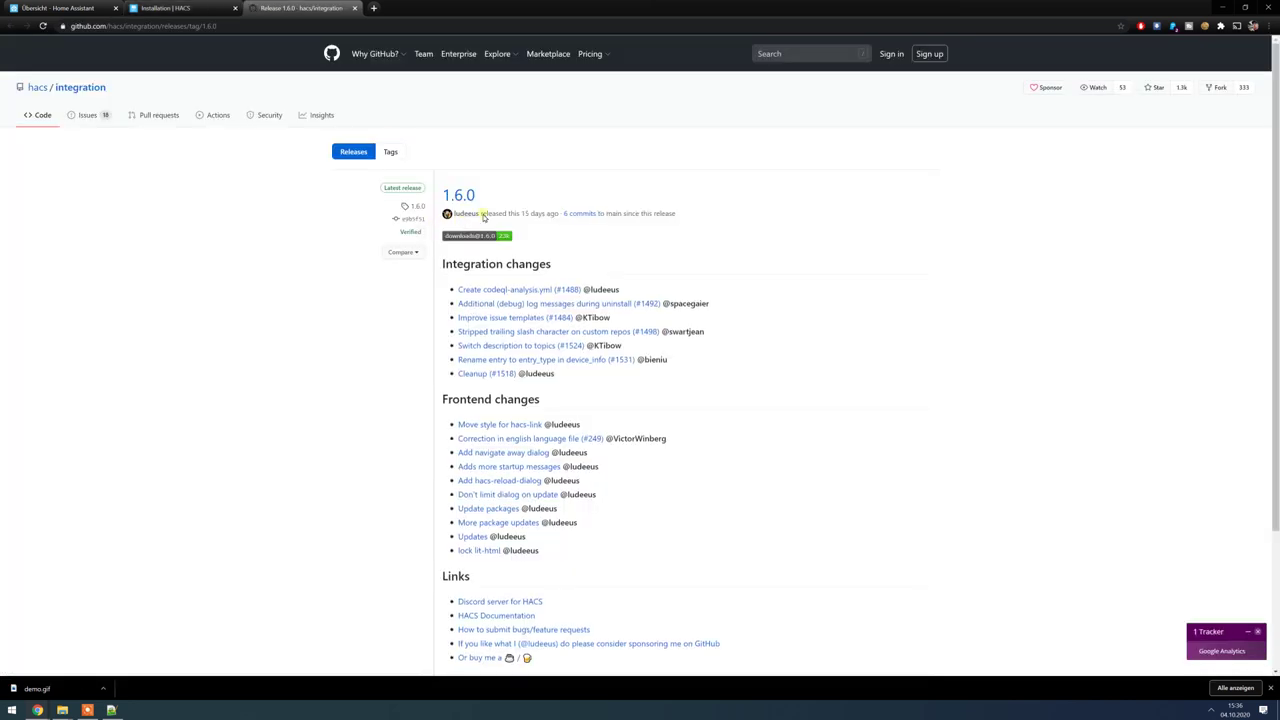
scroll(506, 286, down, 1)
scroll(508, 285, down, 2)
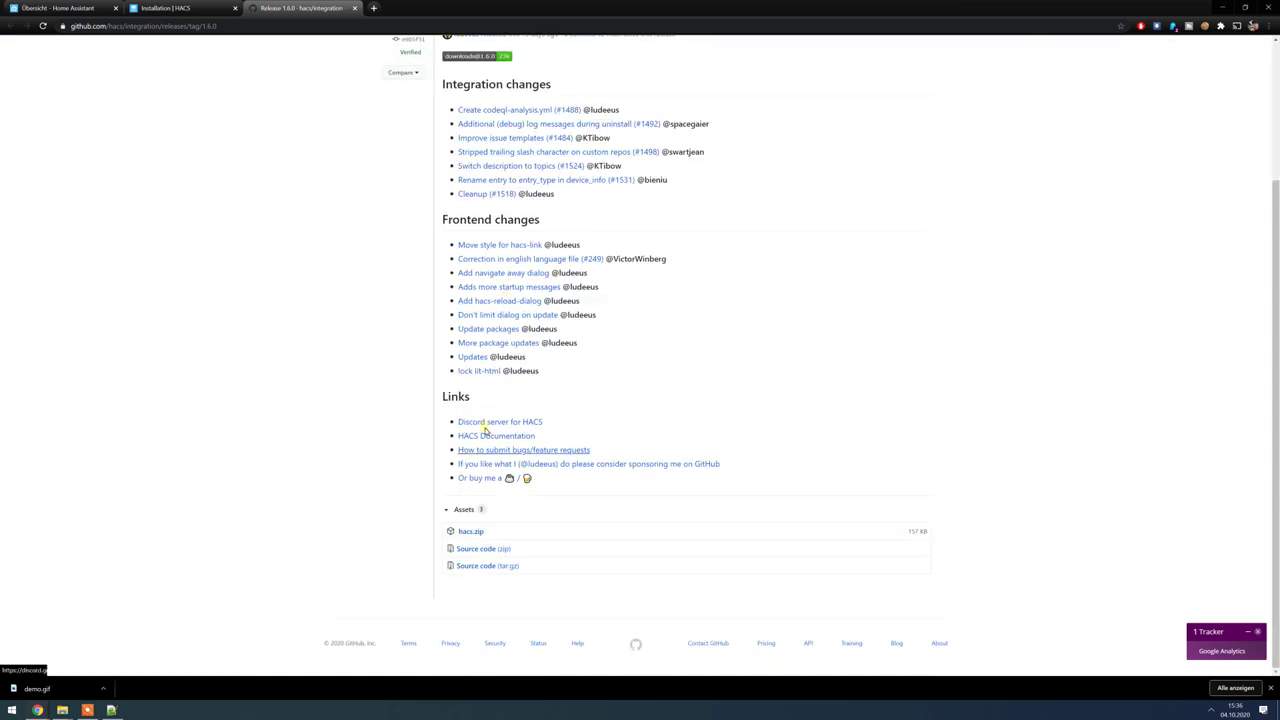
click(470, 533)
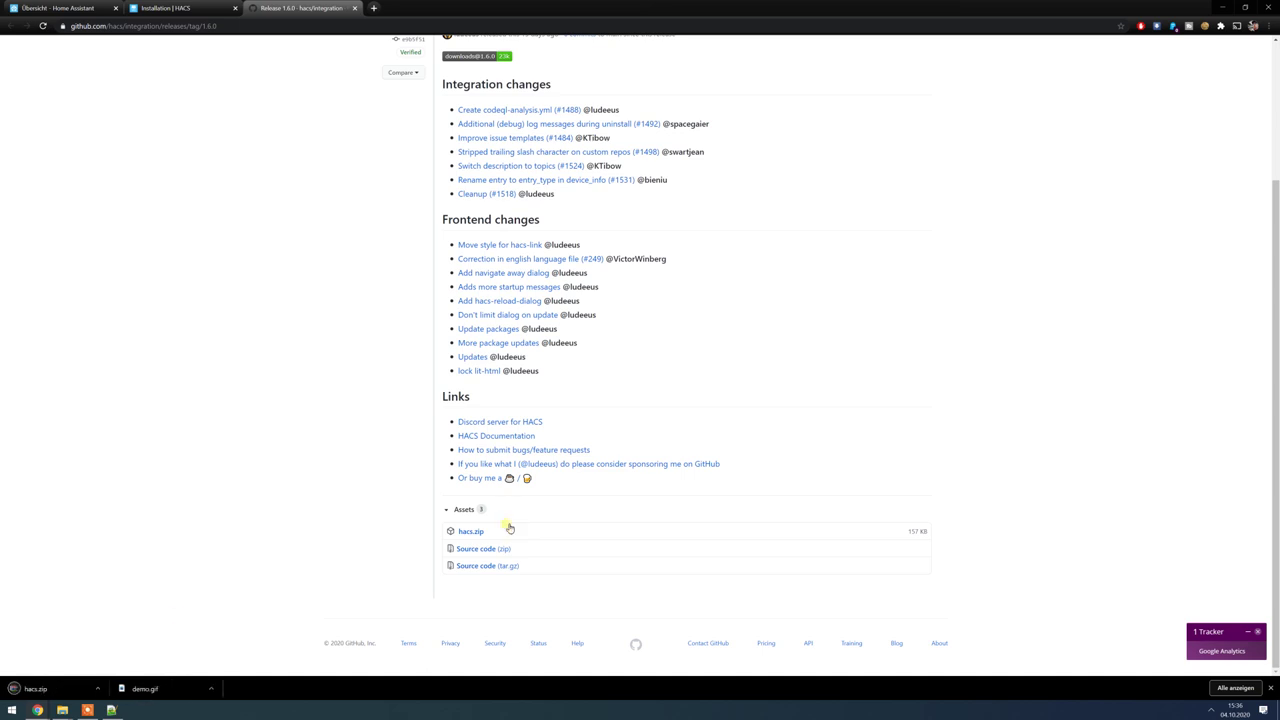
click(45, 689)
drag(822, 528, 160, 7)
Following the installation guide, create a custom_components folder in the config share on 192.168.5.50 and open it.
click(160, 7)
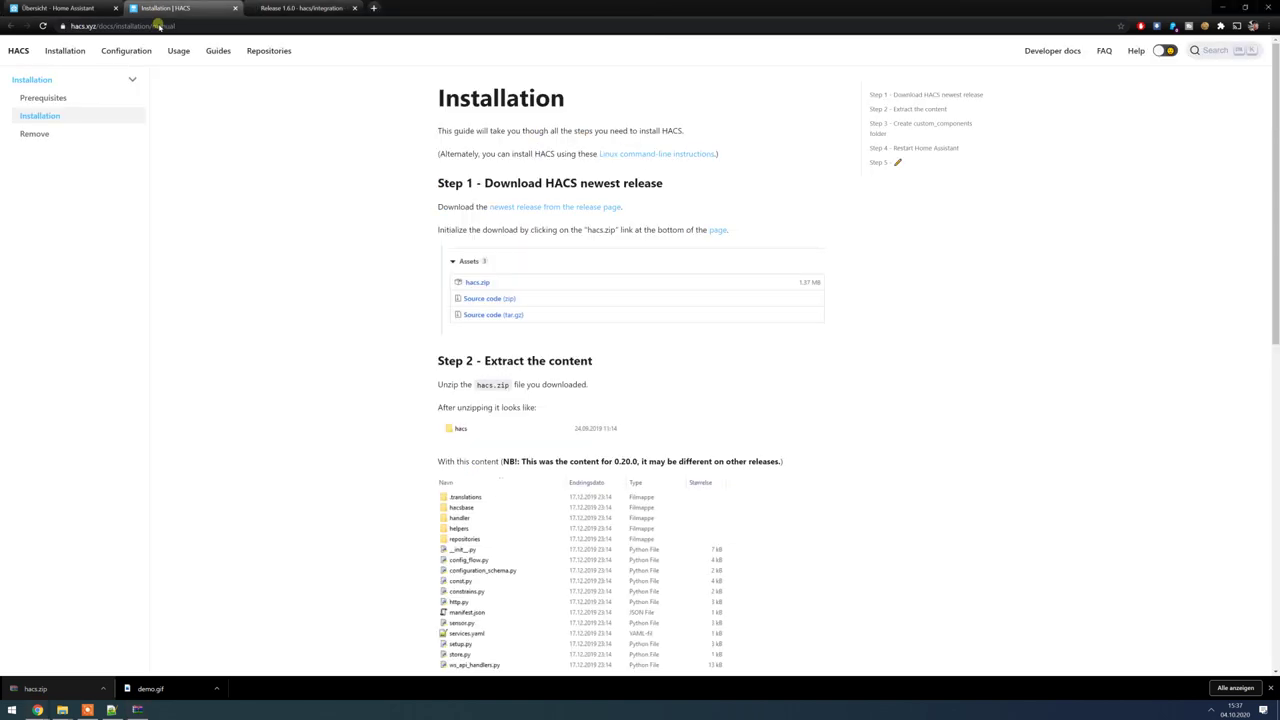
scroll(550, 397, down, 1)
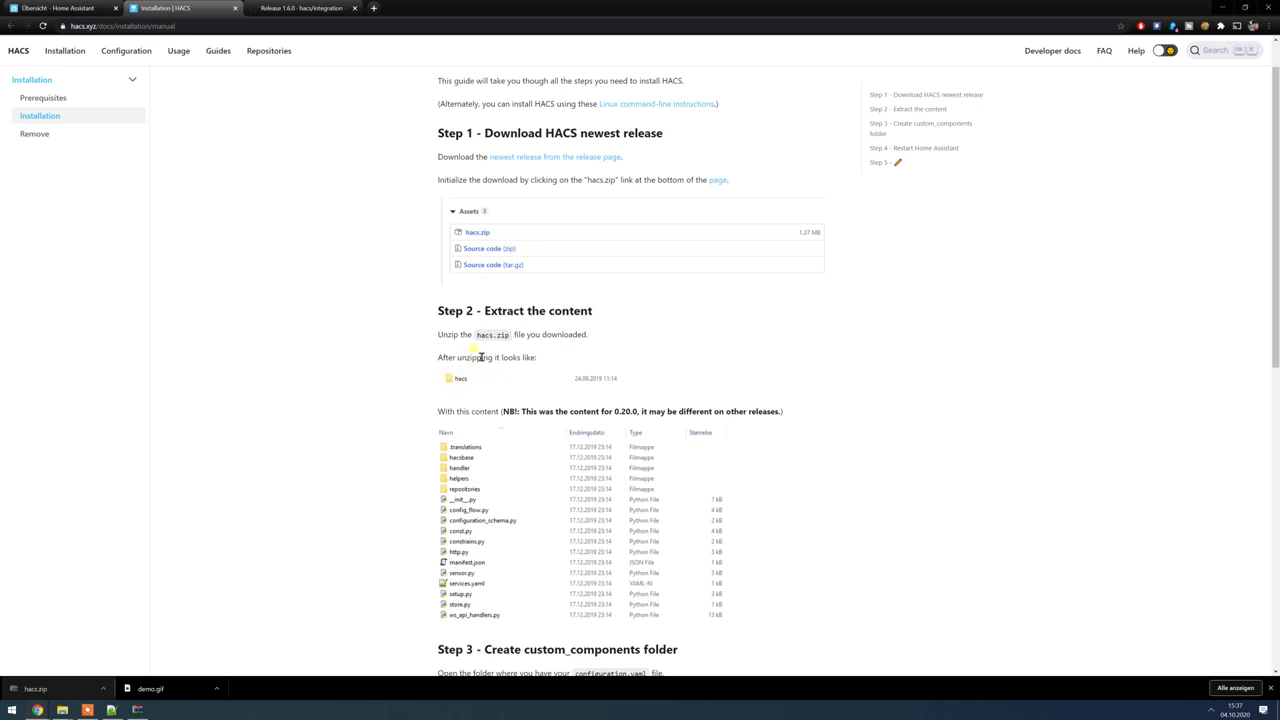
scroll(469, 428, down, 3)
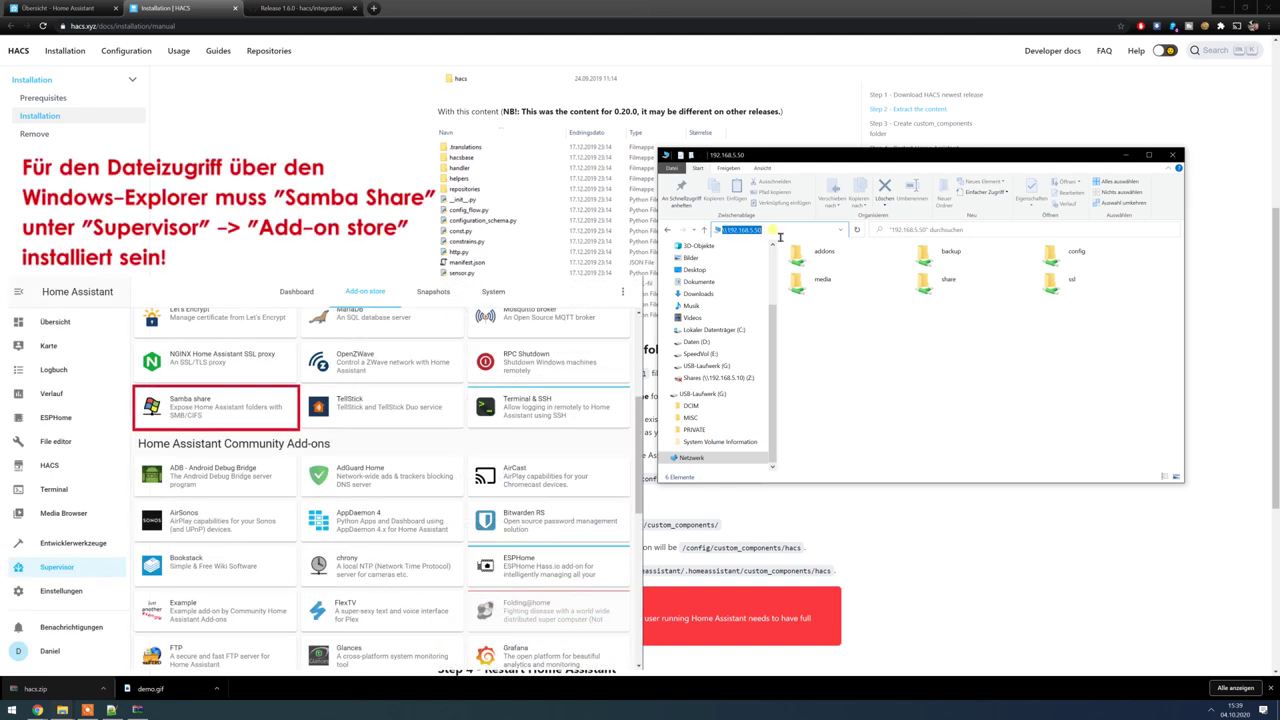
click(783, 236)
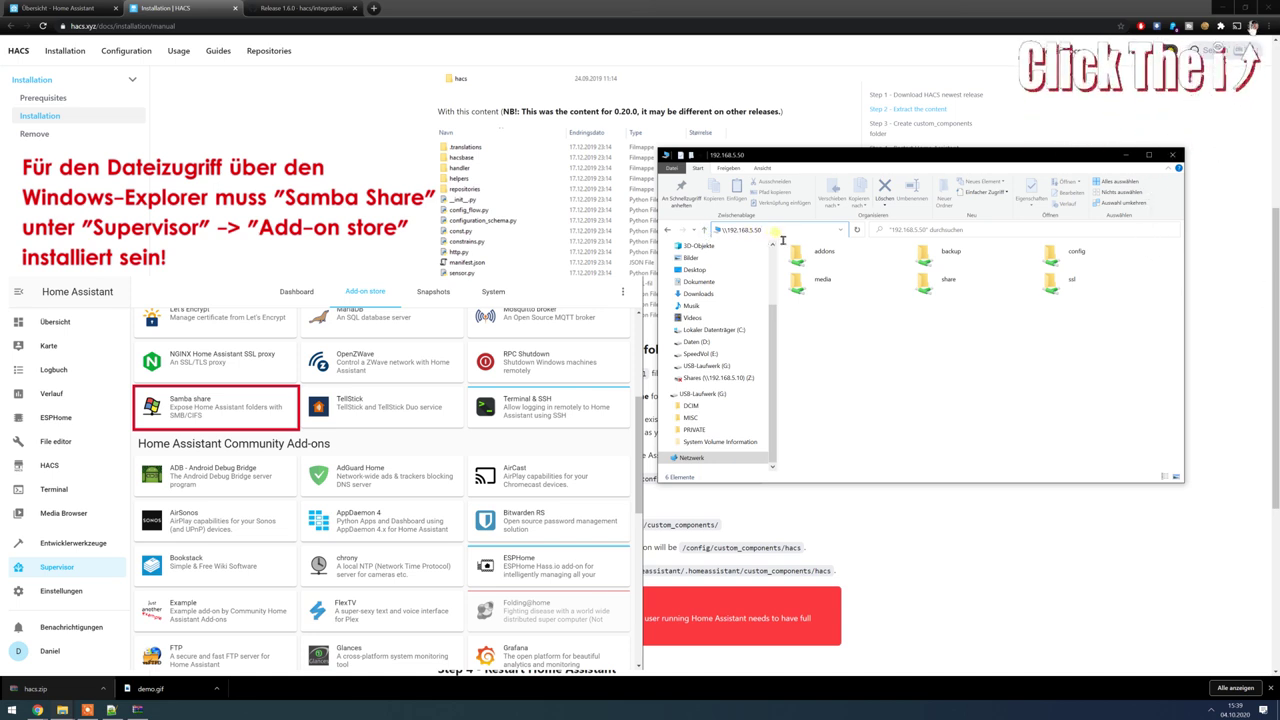
double_click(1080, 256)
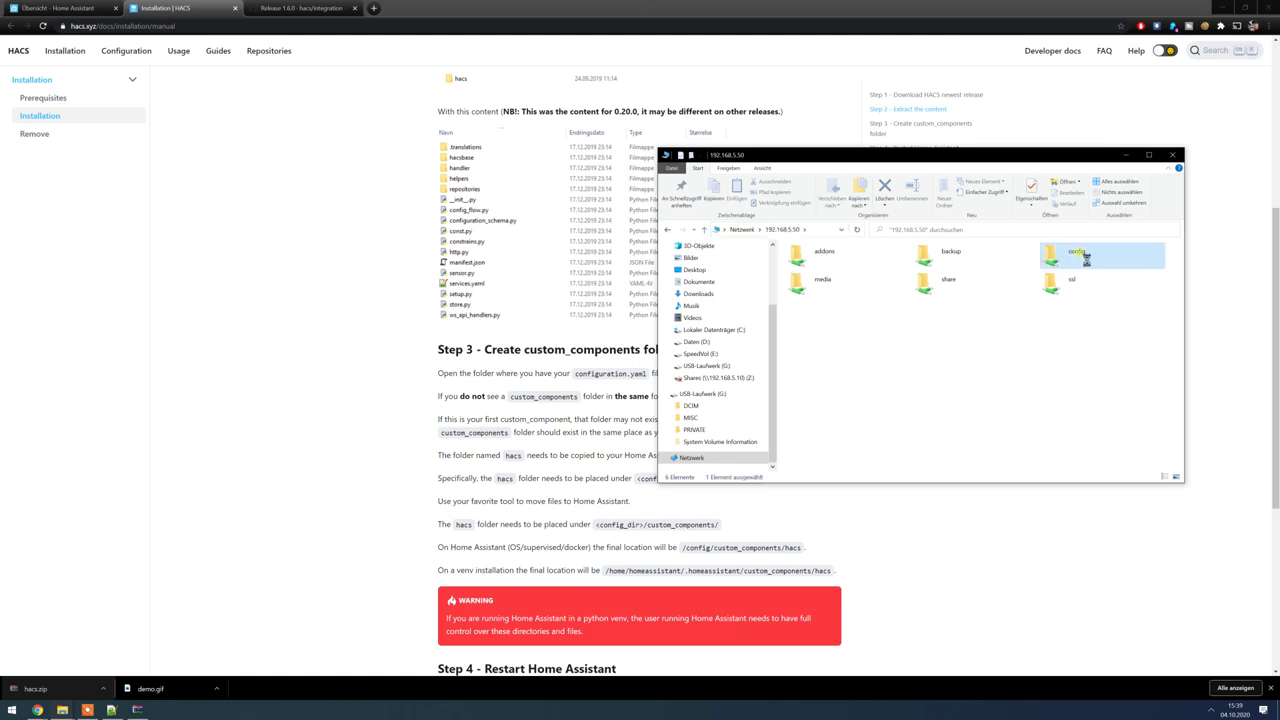
right_click(843, 437)
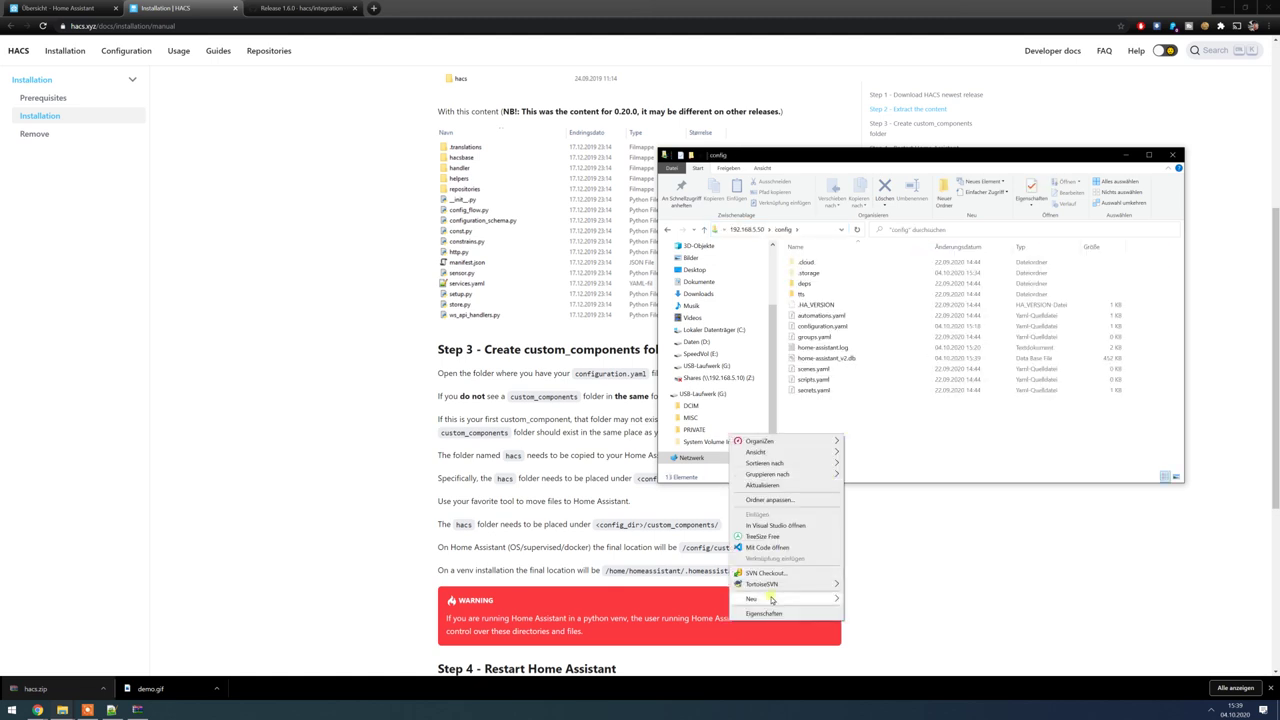
mouse_move(771, 599)
click(878, 484)
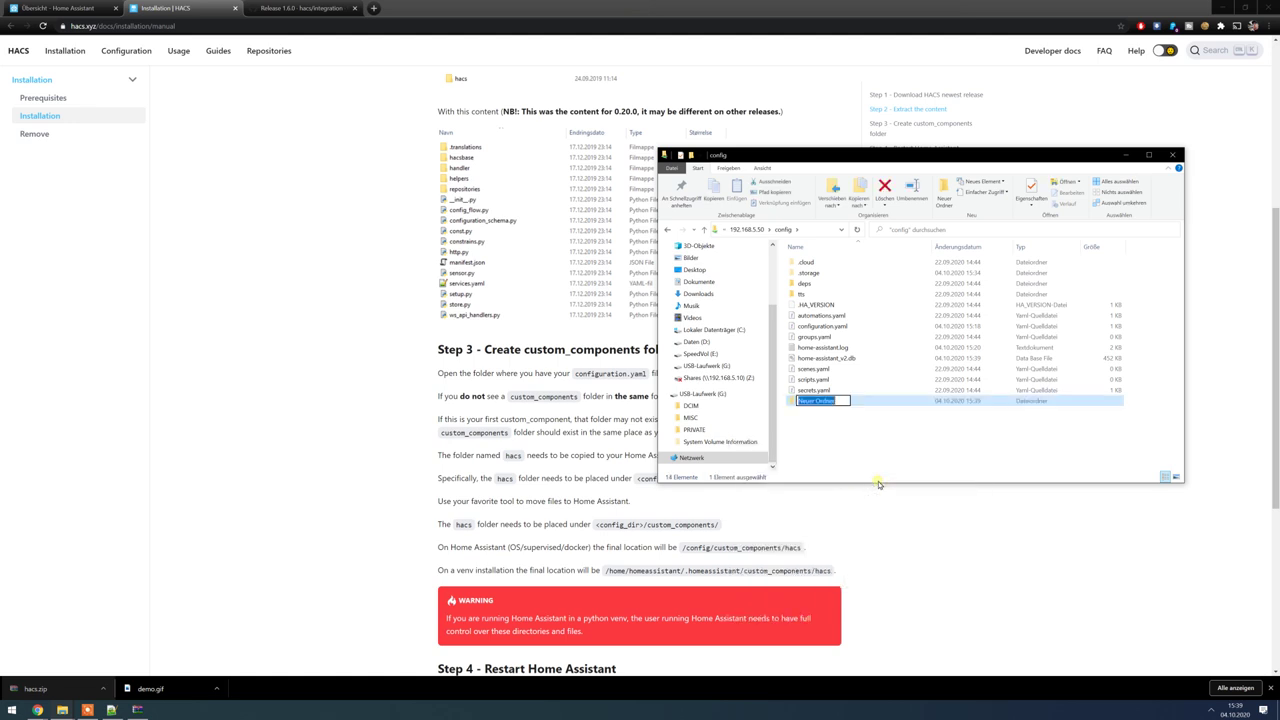
text(custom_components)
key(Return)
key(Return)
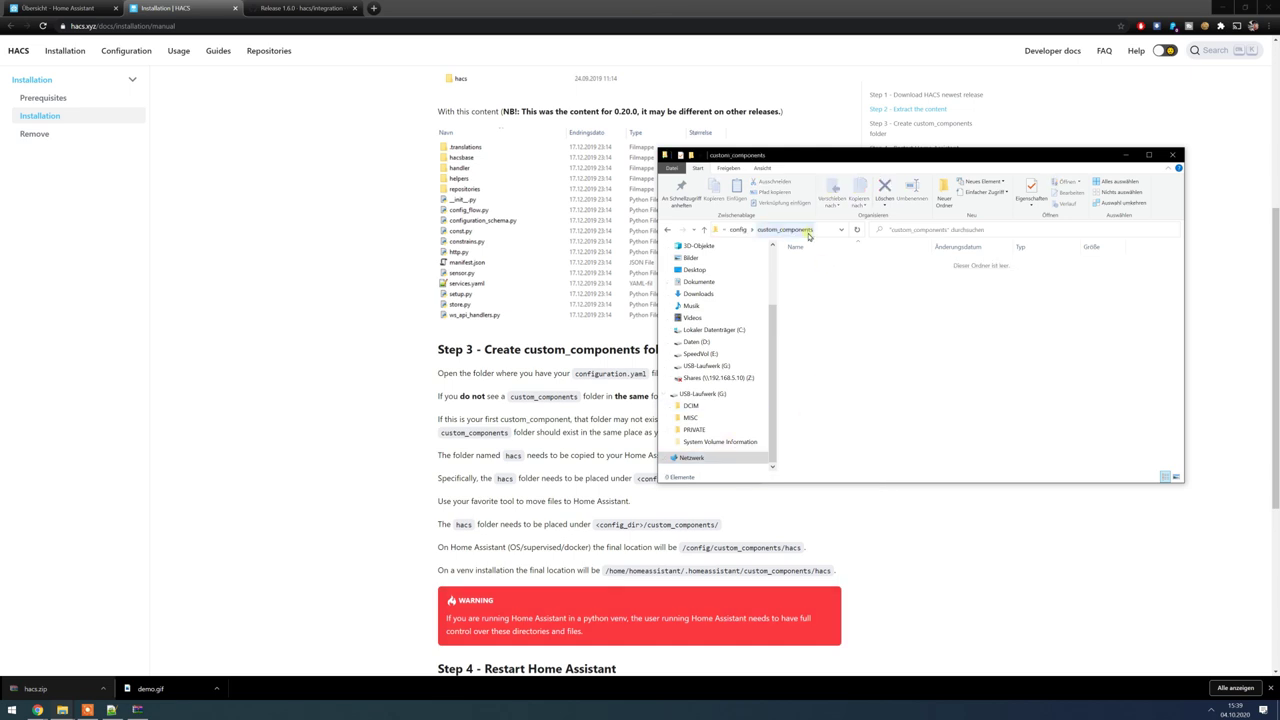
Place the archive window beside the file explorer, and create and open a hacs folder inside custom_components.
key(alt+Tab)
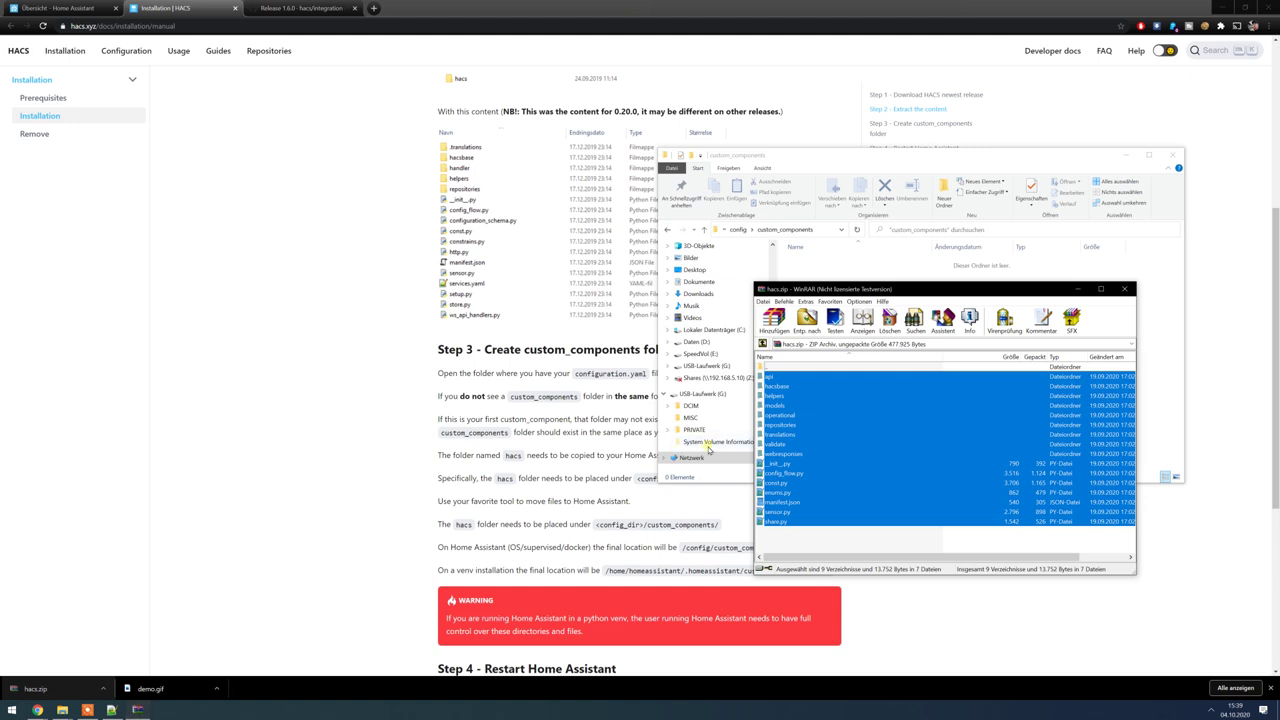
drag(866, 289, 411, 207)
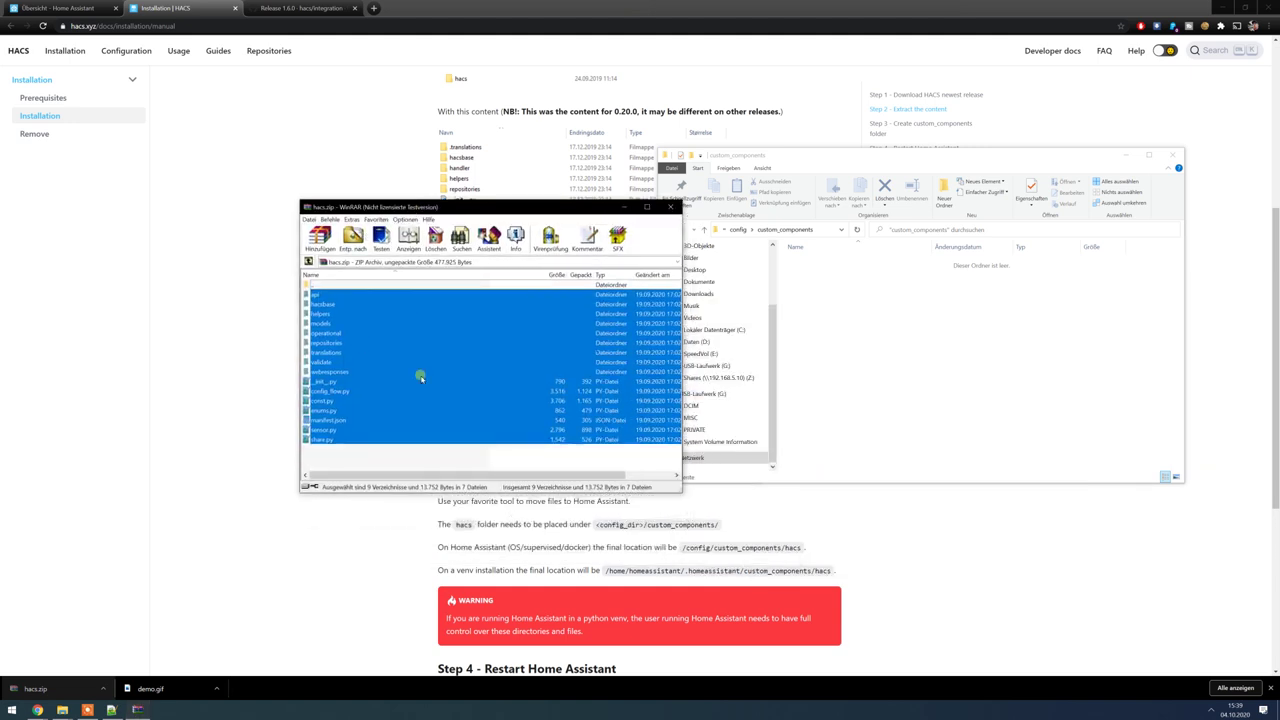
right_click(870, 349)
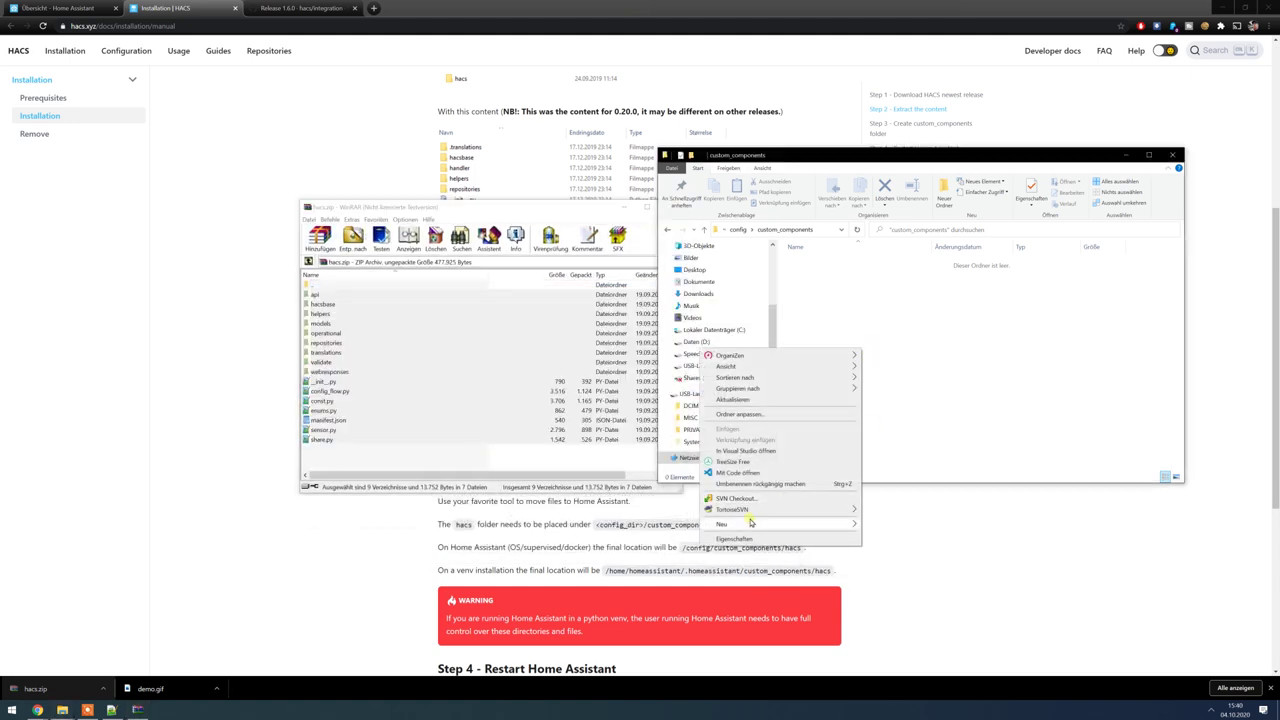
mouse_move(751, 525)
click(885, 525)
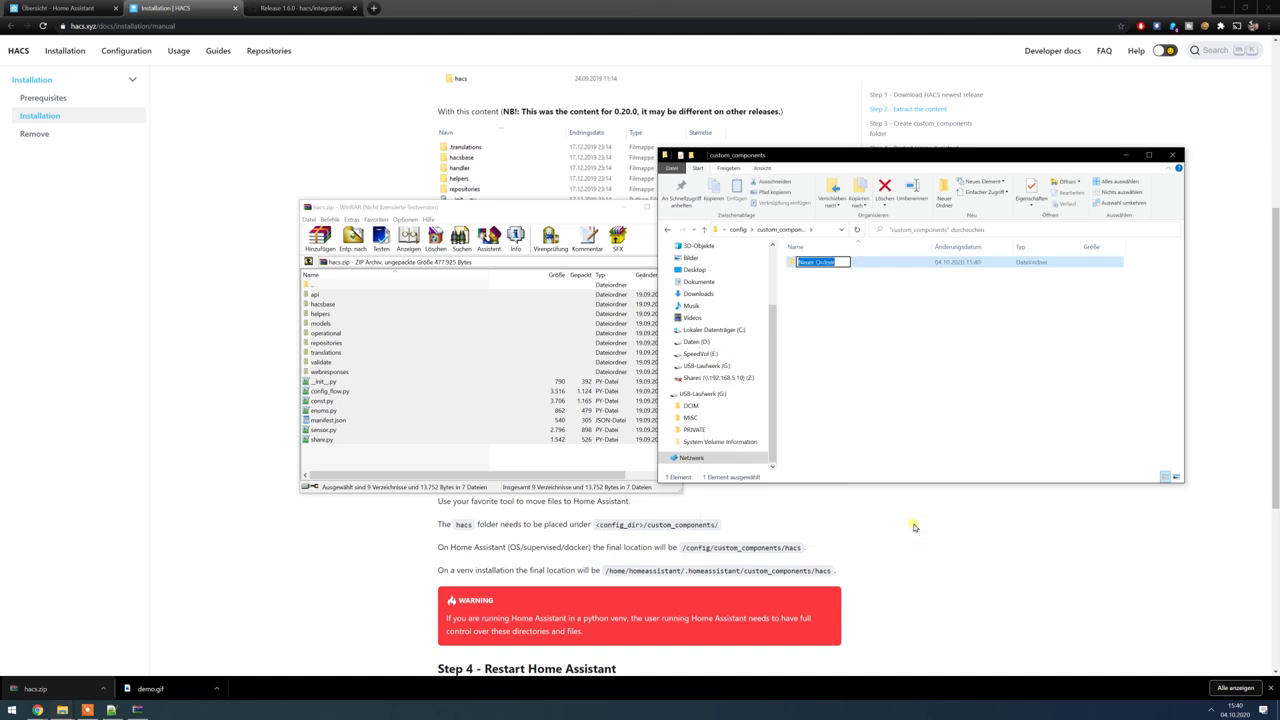
text(h)
key(Return)
key(Return)
Copy the entire contents of hacs.zip into the hacs folder and close the archive.
click(530, 349)
key(ctrl+a)
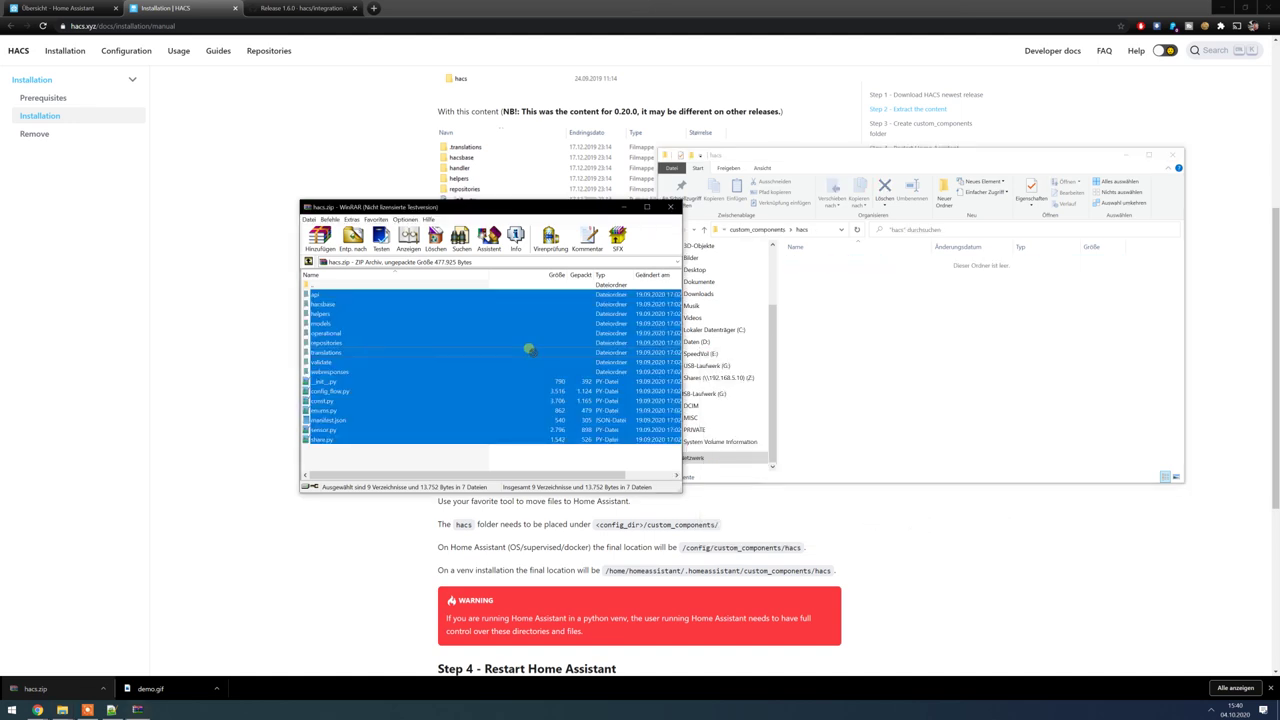
drag(870, 342, 871, 343)
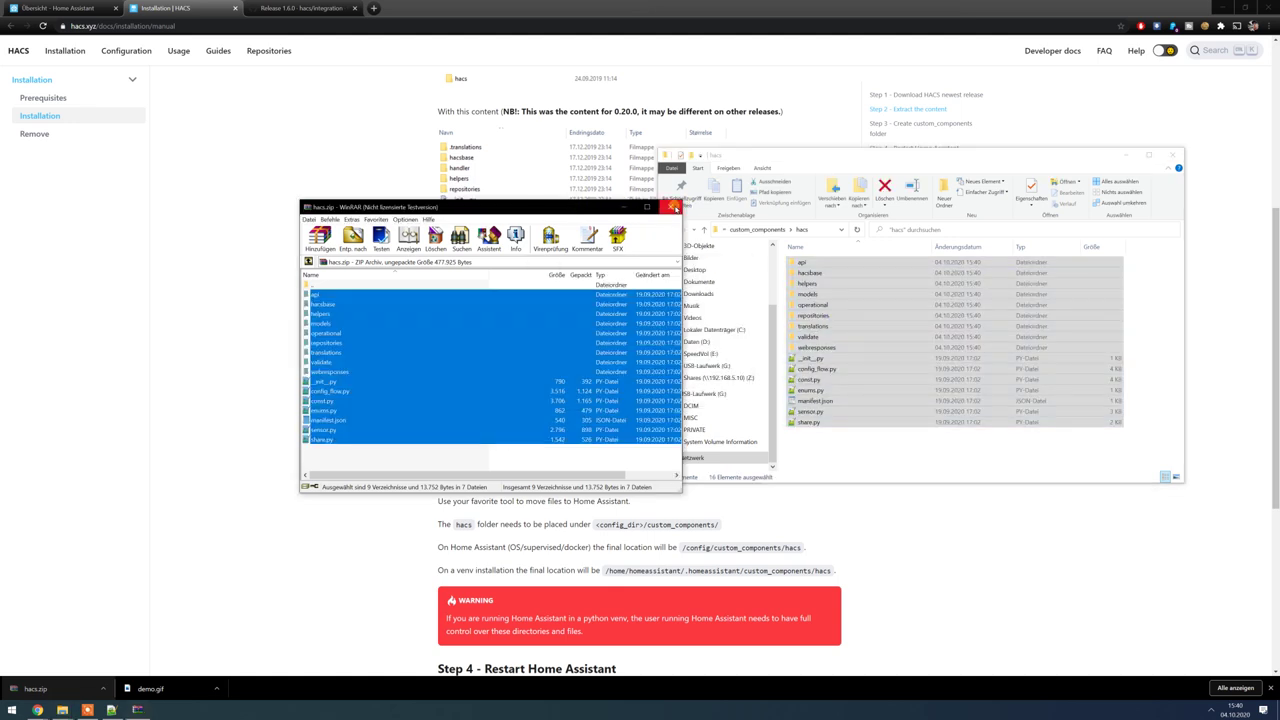
click(674, 207)
Validate the Home Assistant configuration in the server controls and restart the server, as the guide's step 4 requires.
click(543, 357)
scroll(600, 360, down, 2)
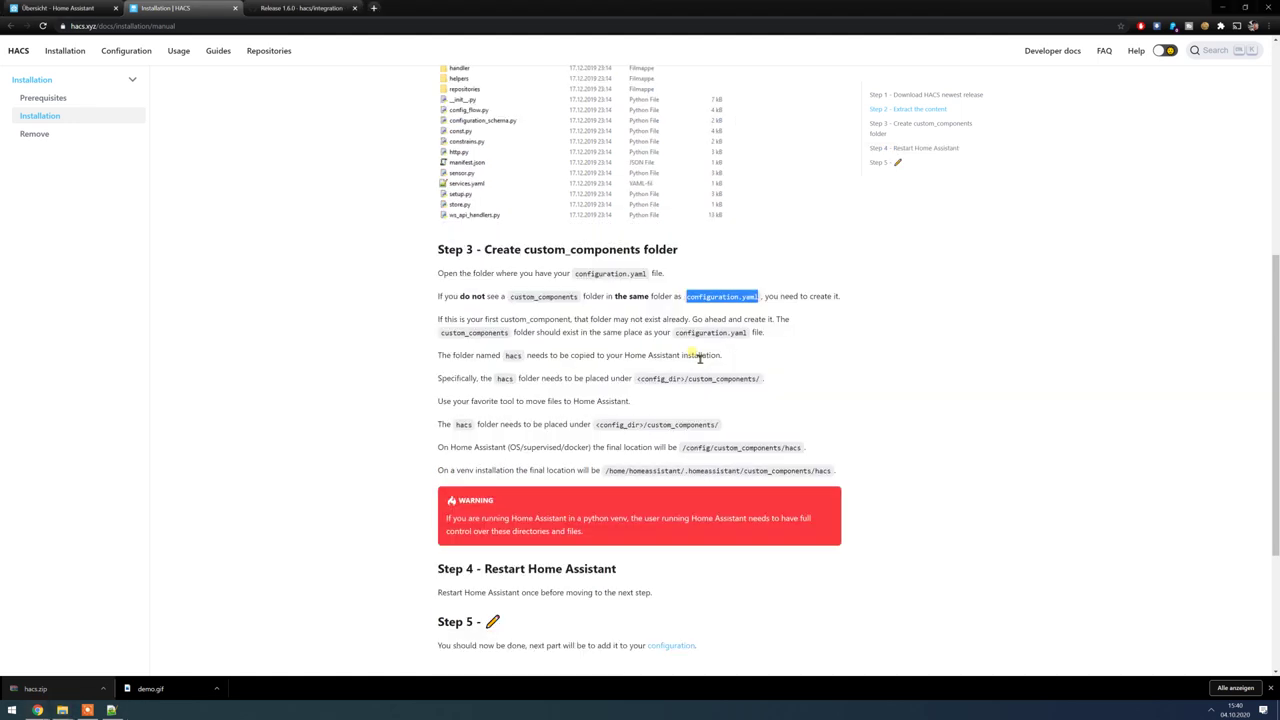
scroll(681, 362, down, 3)
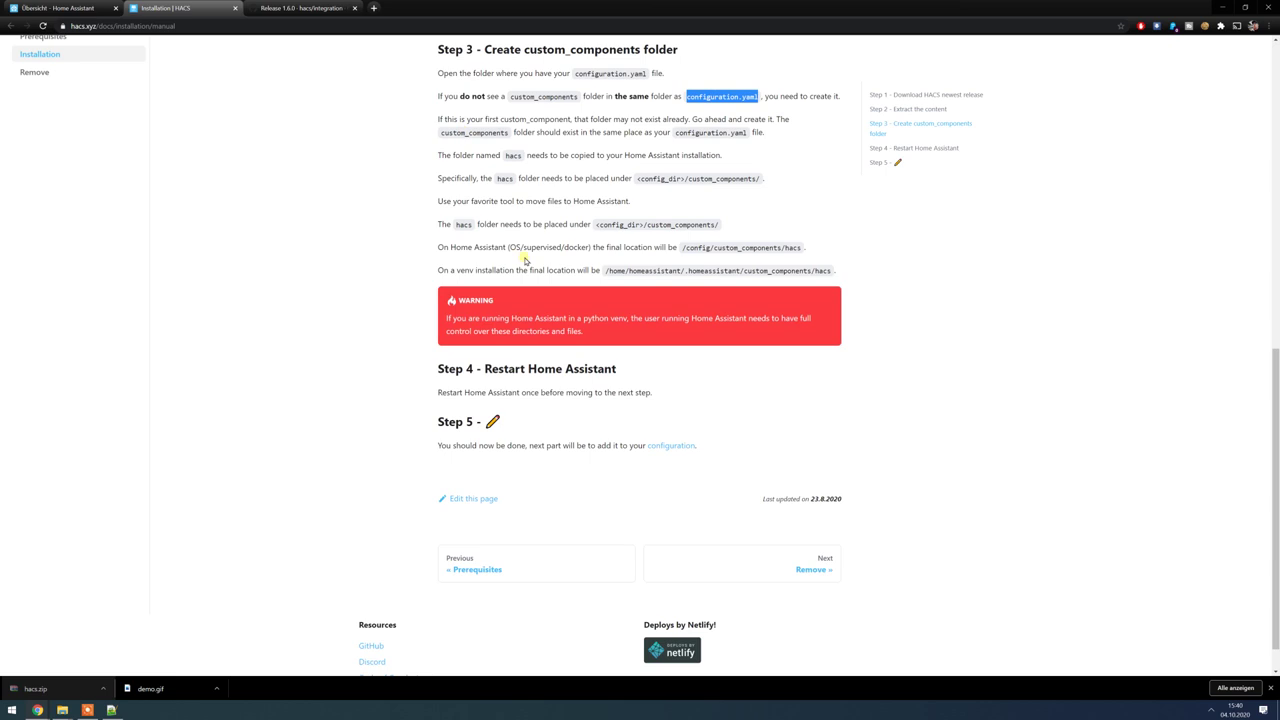
scroll(523, 260, down, 1)
click(87, 10)
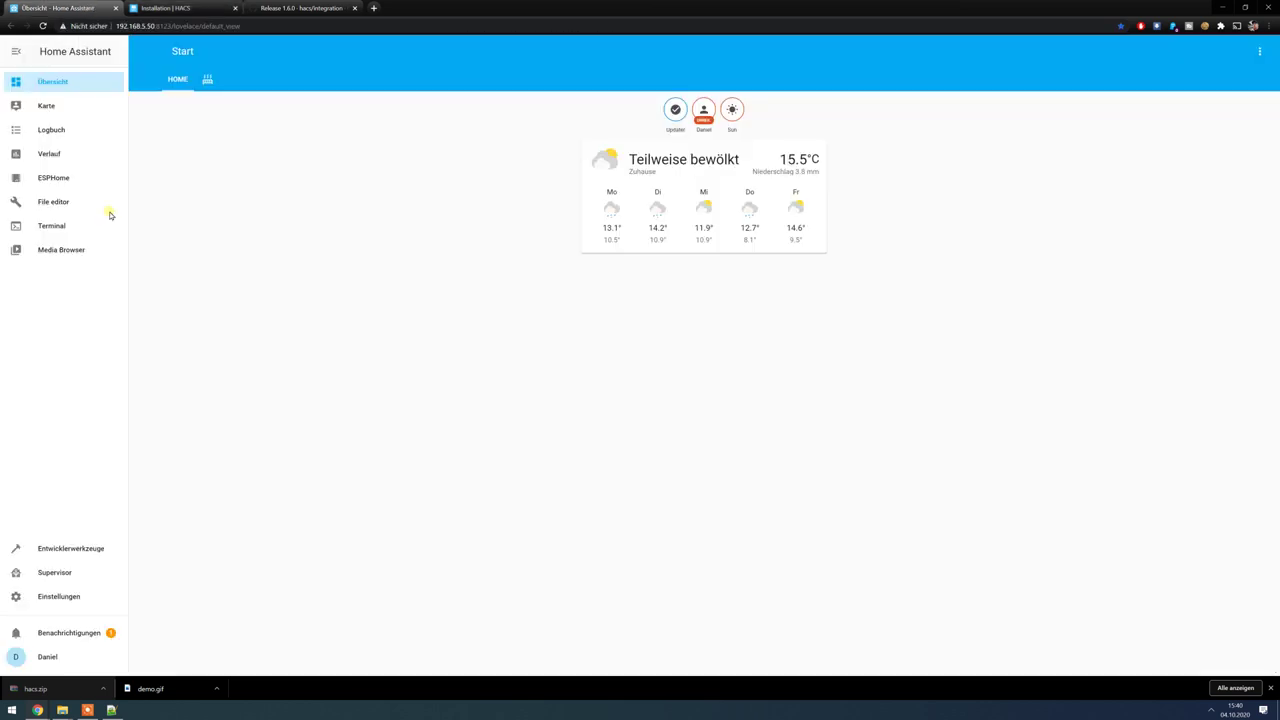
click(70, 598)
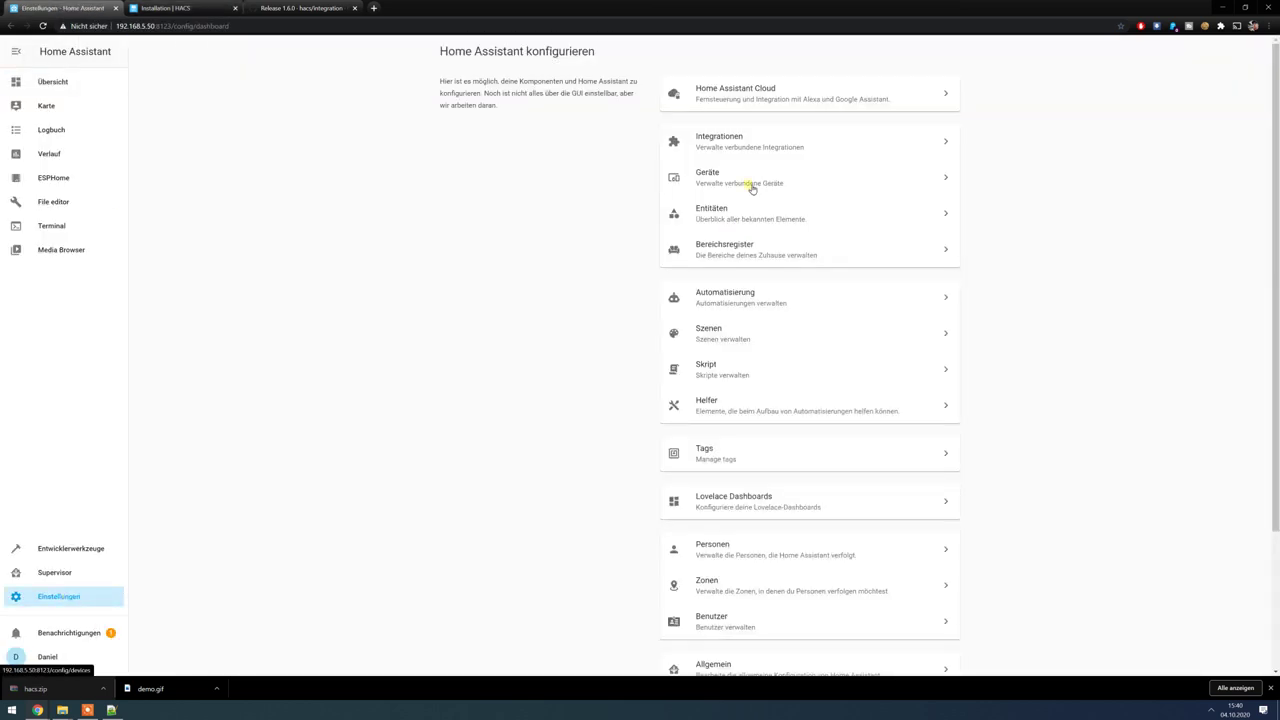
scroll(734, 545, down, 3)
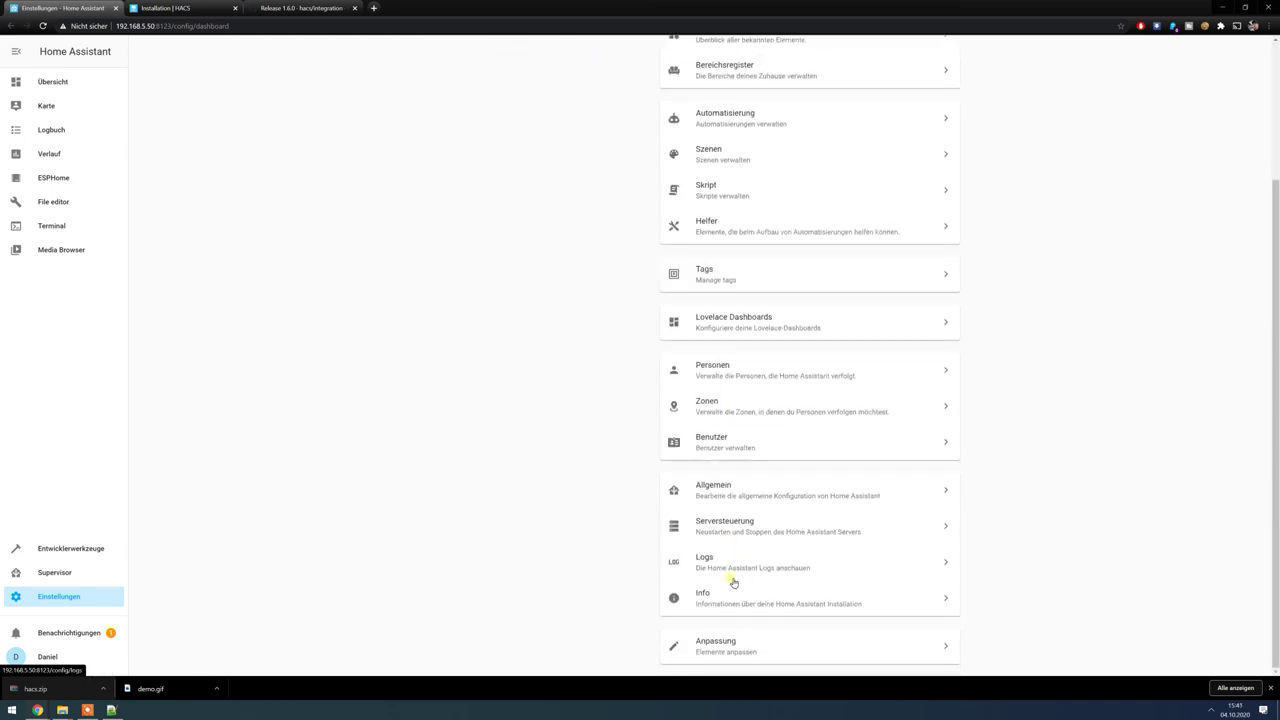
click(737, 526)
click(802, 201)
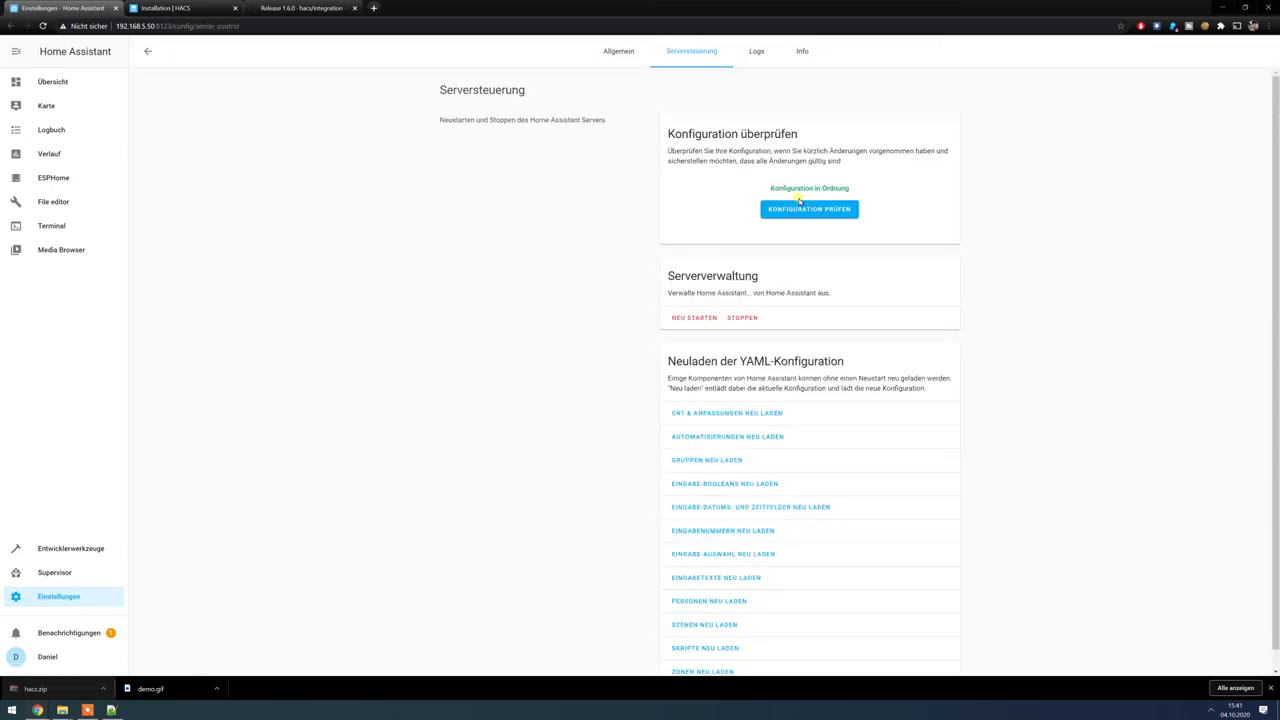
click(694, 318)
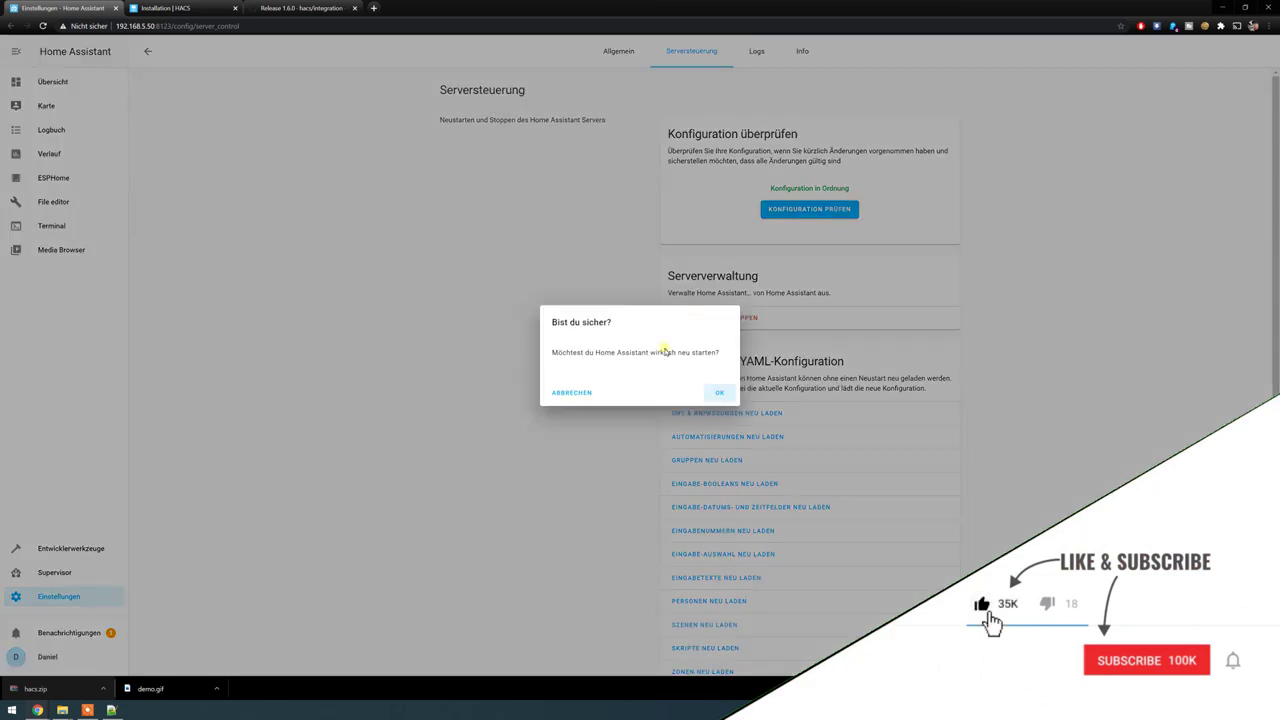
click(720, 393)
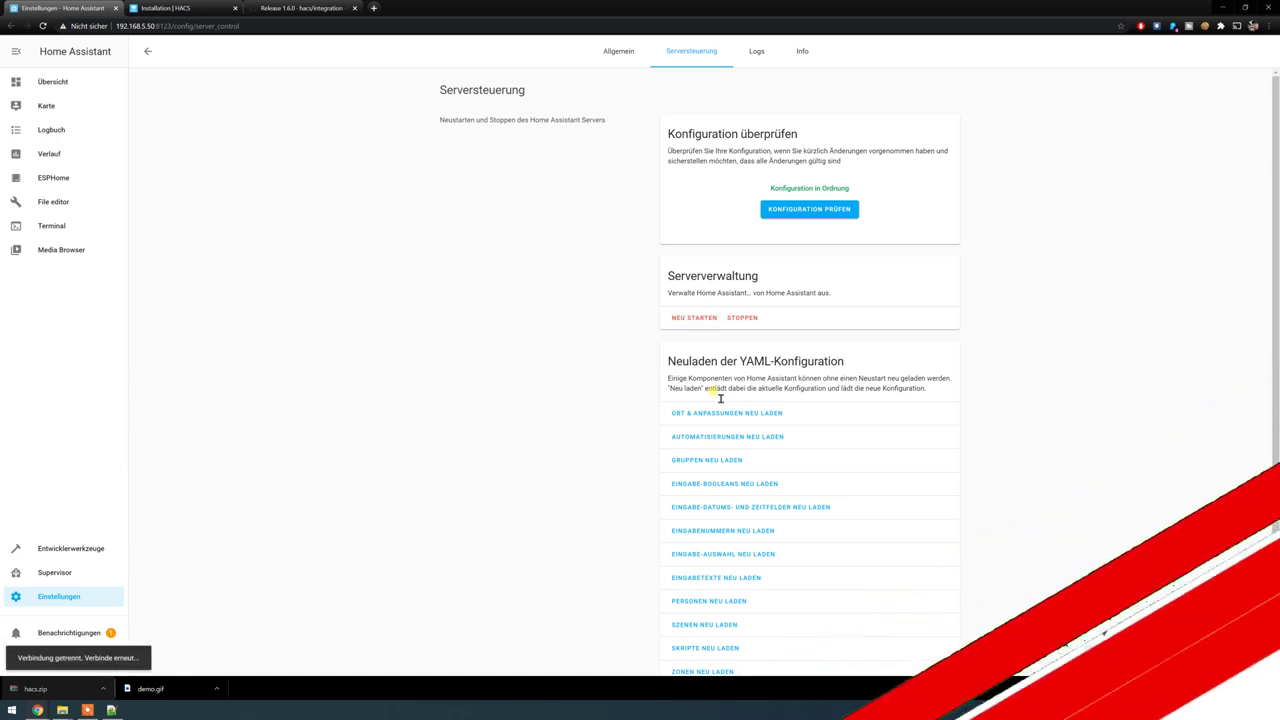
Reload Home Assistant at 192.168.5.50:8123 and return to the HACS installation guide.
click(542, 28)
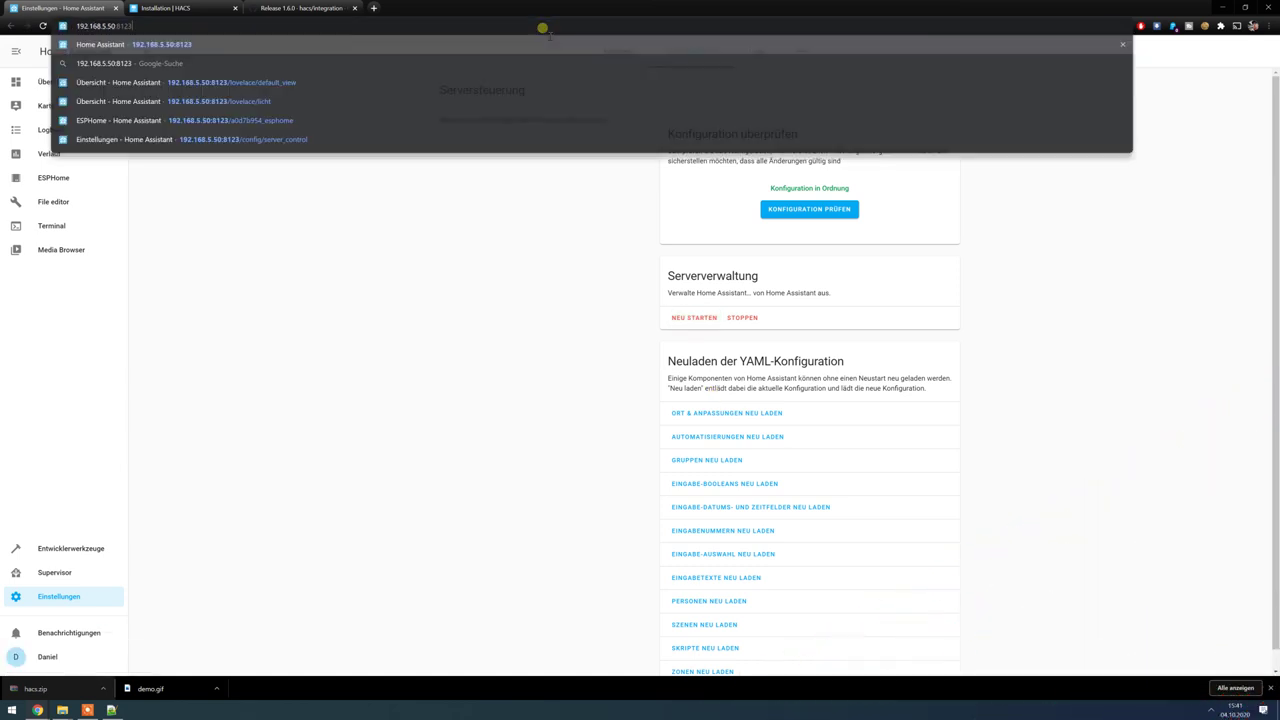
key(Return)
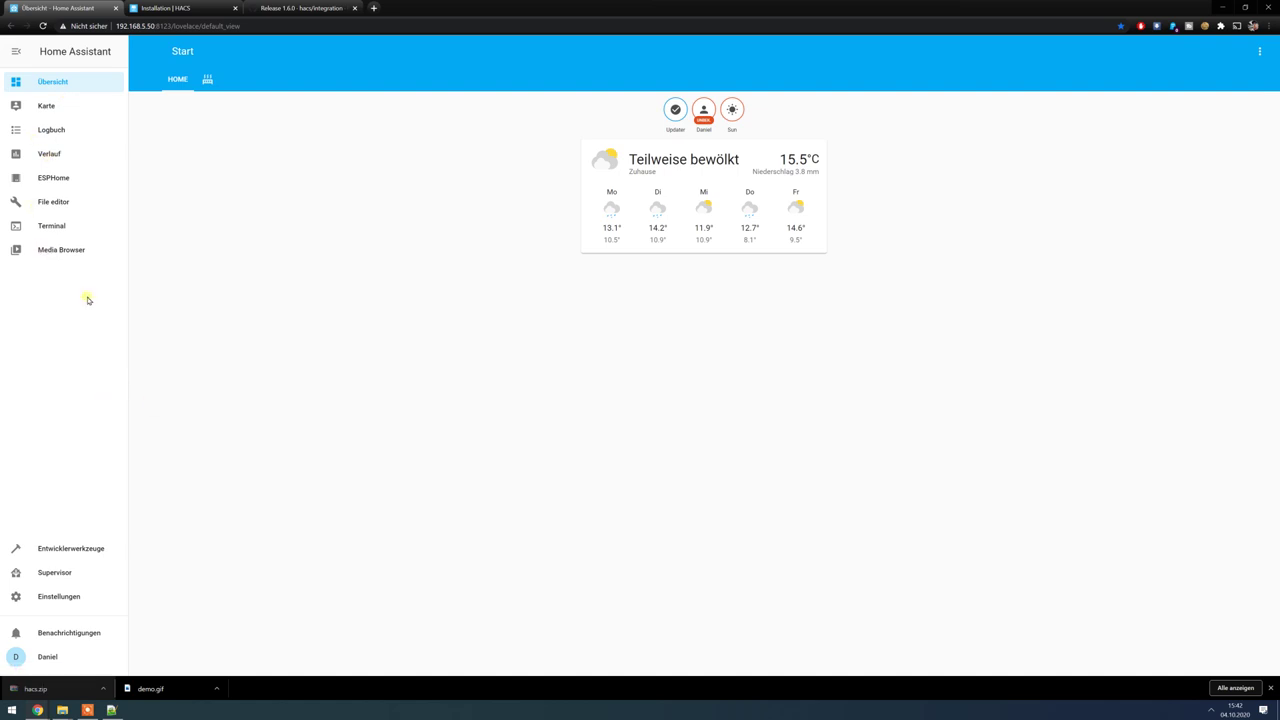
click(165, 8)
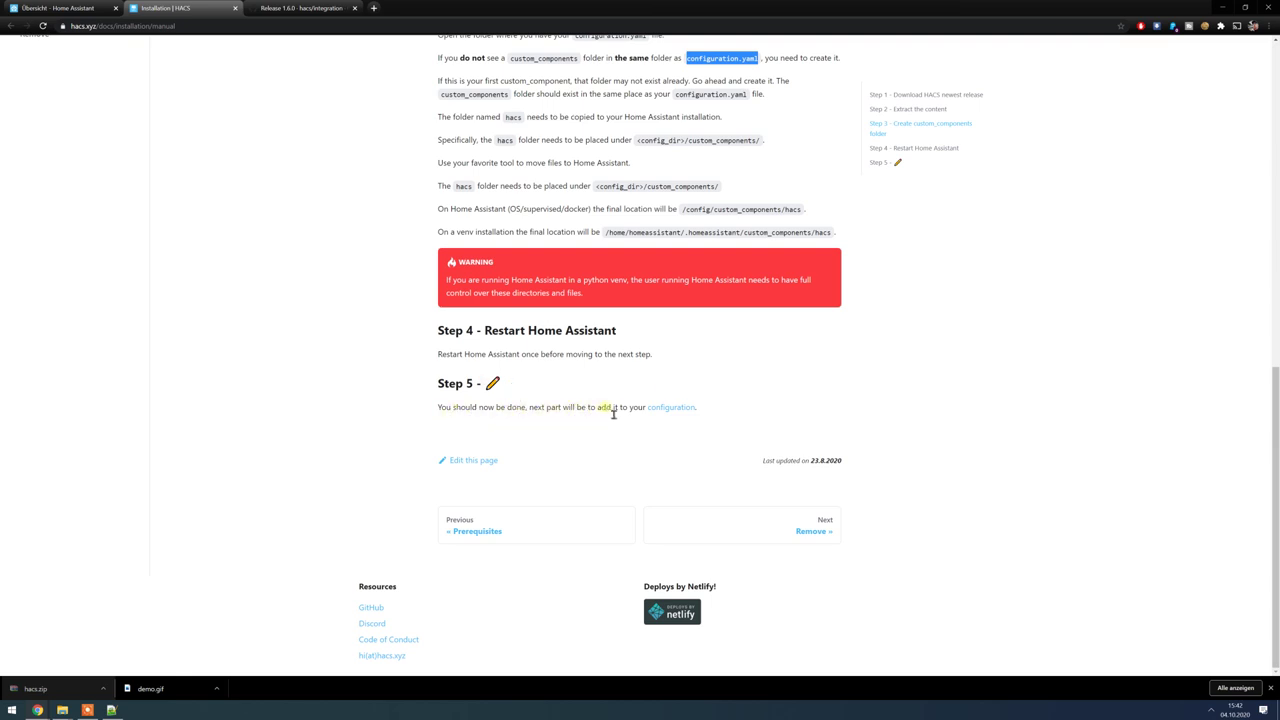
Open the HACS configuration guide's personal access token page and follow its link to the GitHub token settings.
click(675, 408)
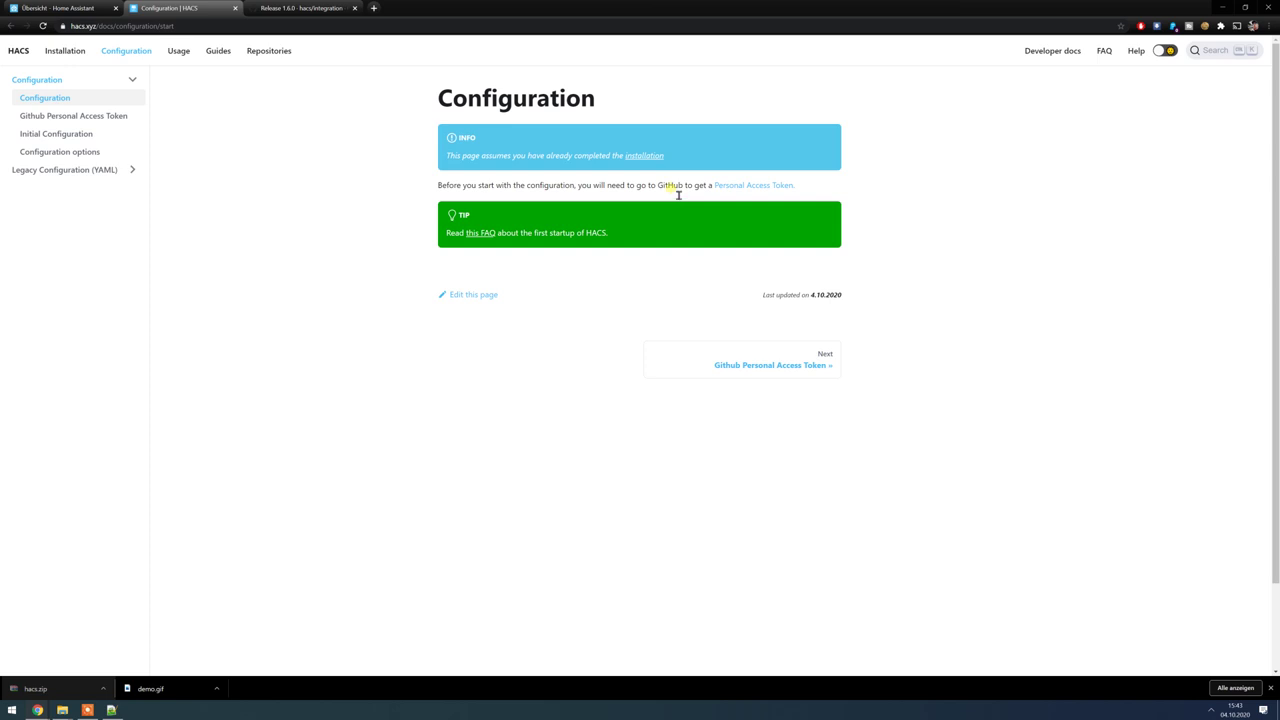
click(753, 186)
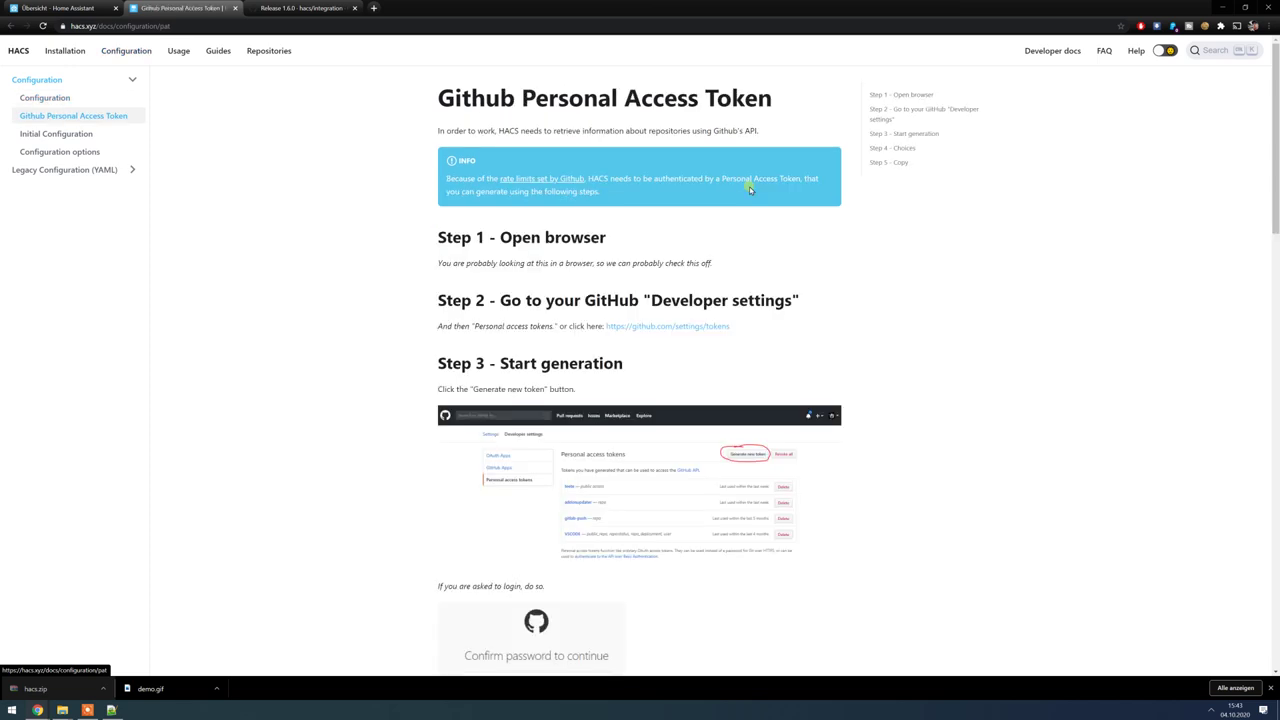
click(700, 328)
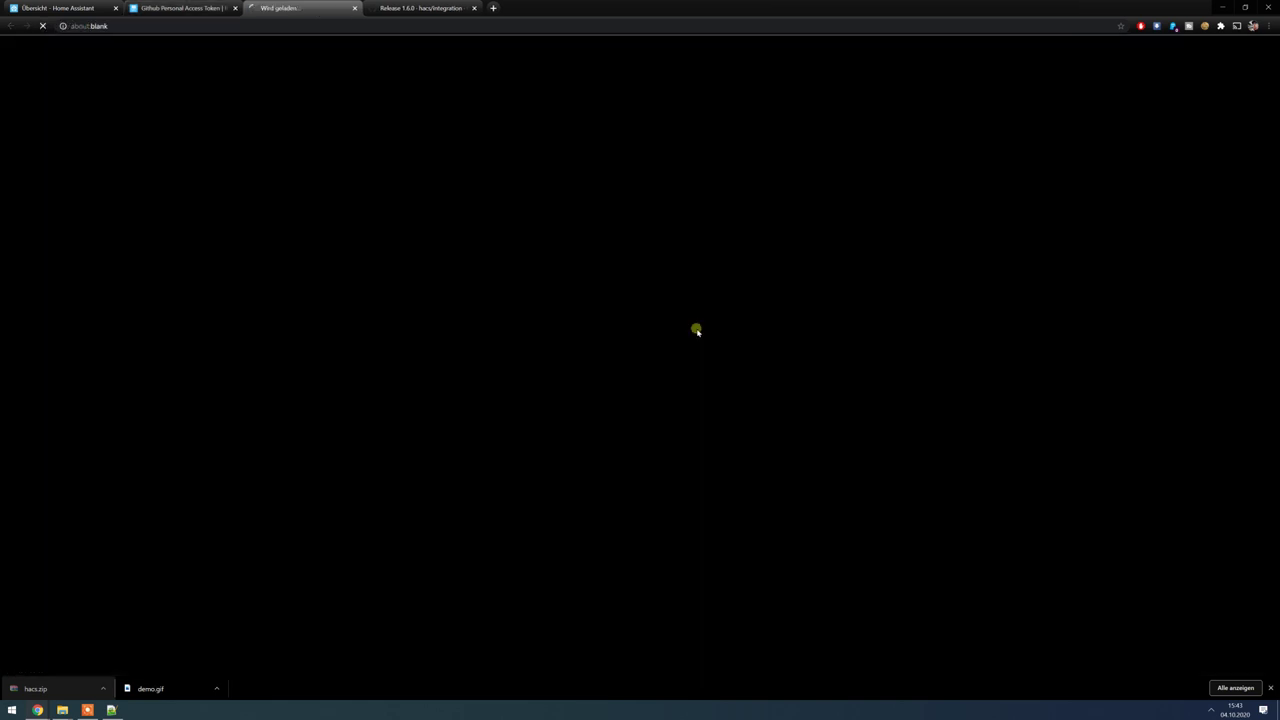
Sign in to GitHub with the saved account e-mail and password, and confirm the device verification code.
click(680, 150)
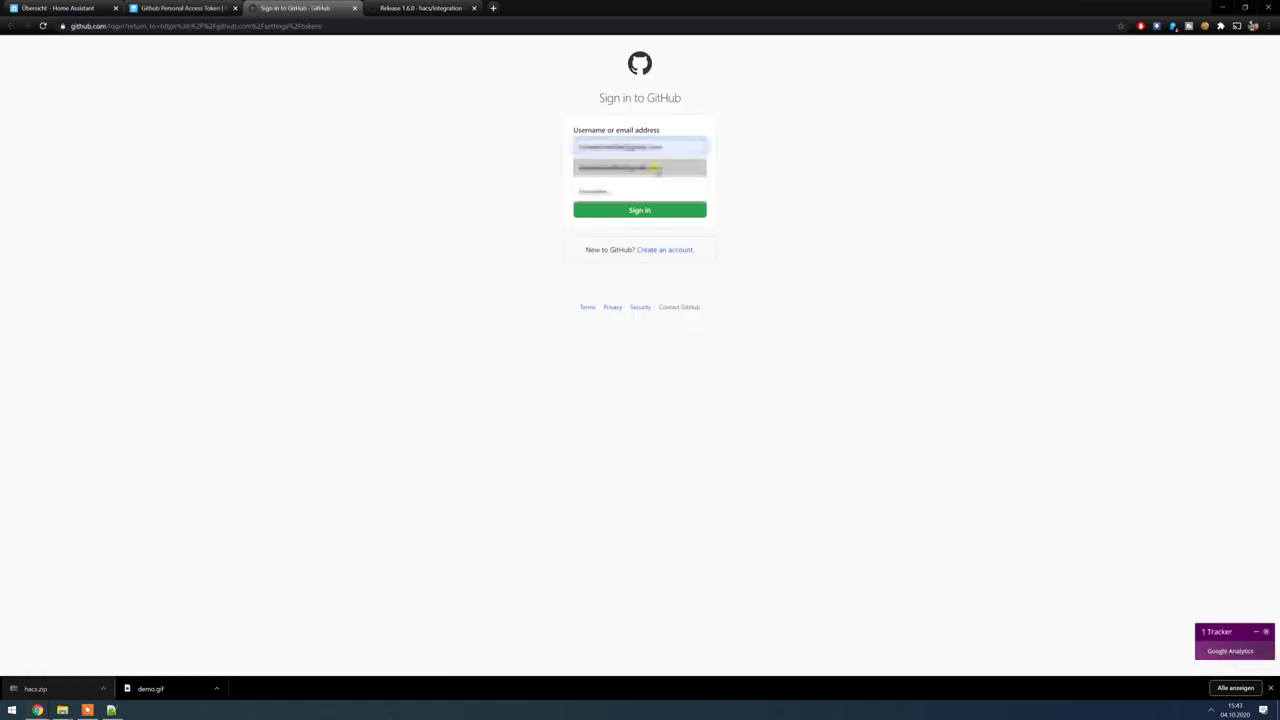
click(651, 167)
click(627, 185)
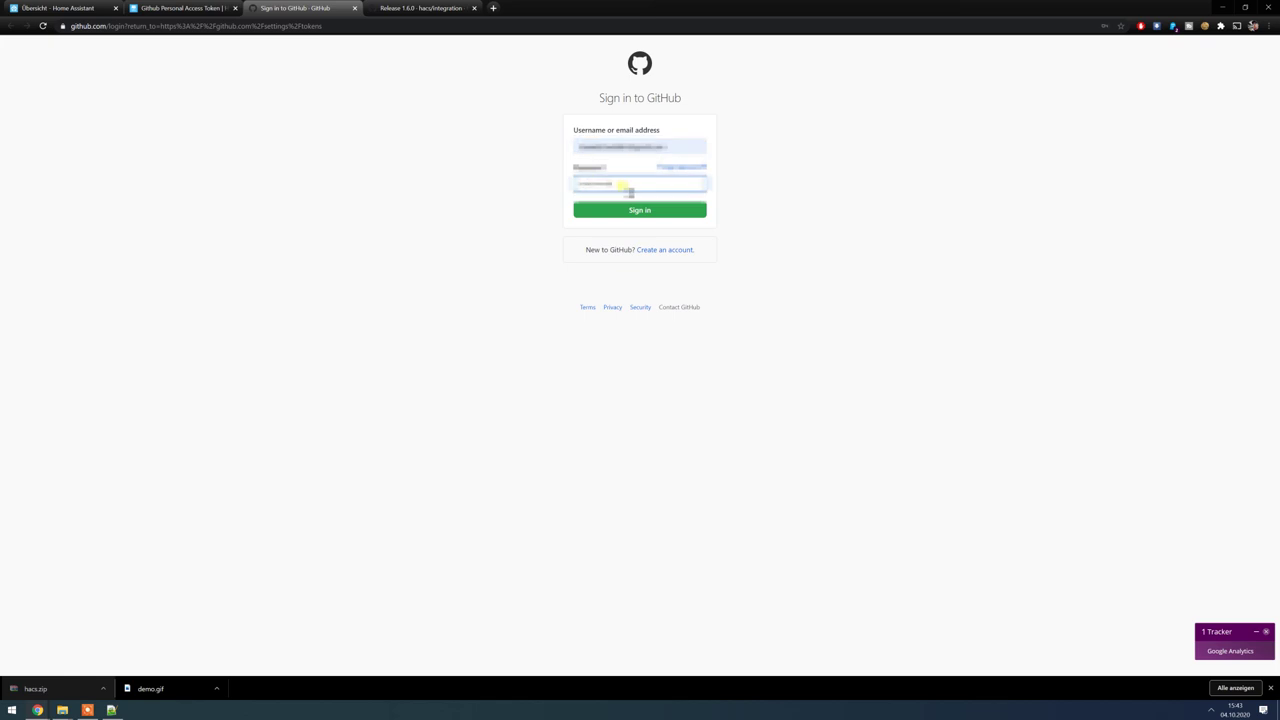
key(Return)
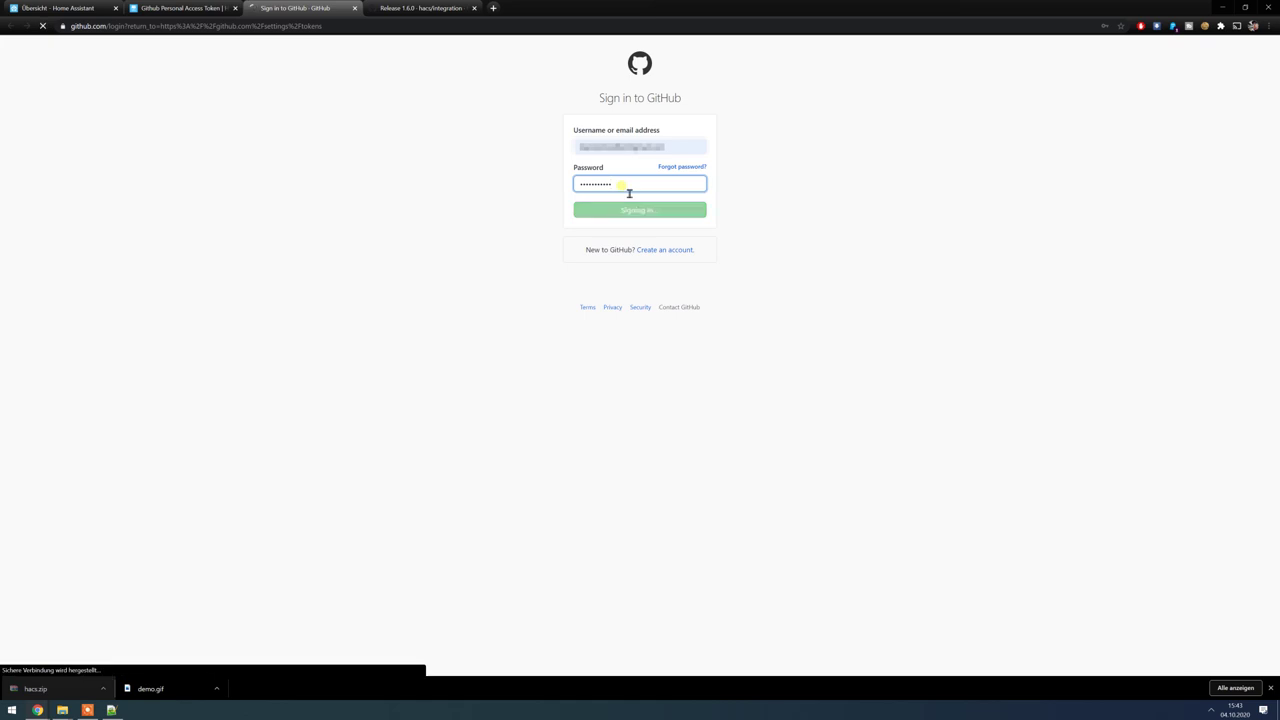
text(1)
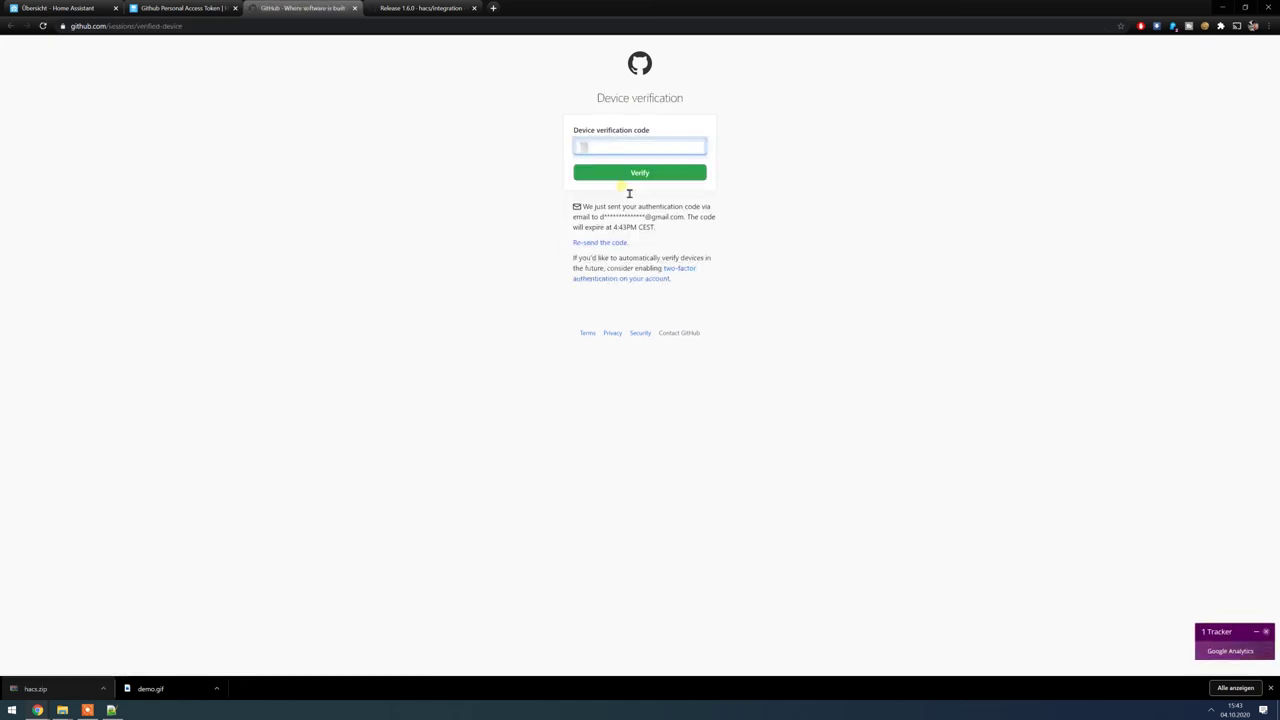
key(Return)
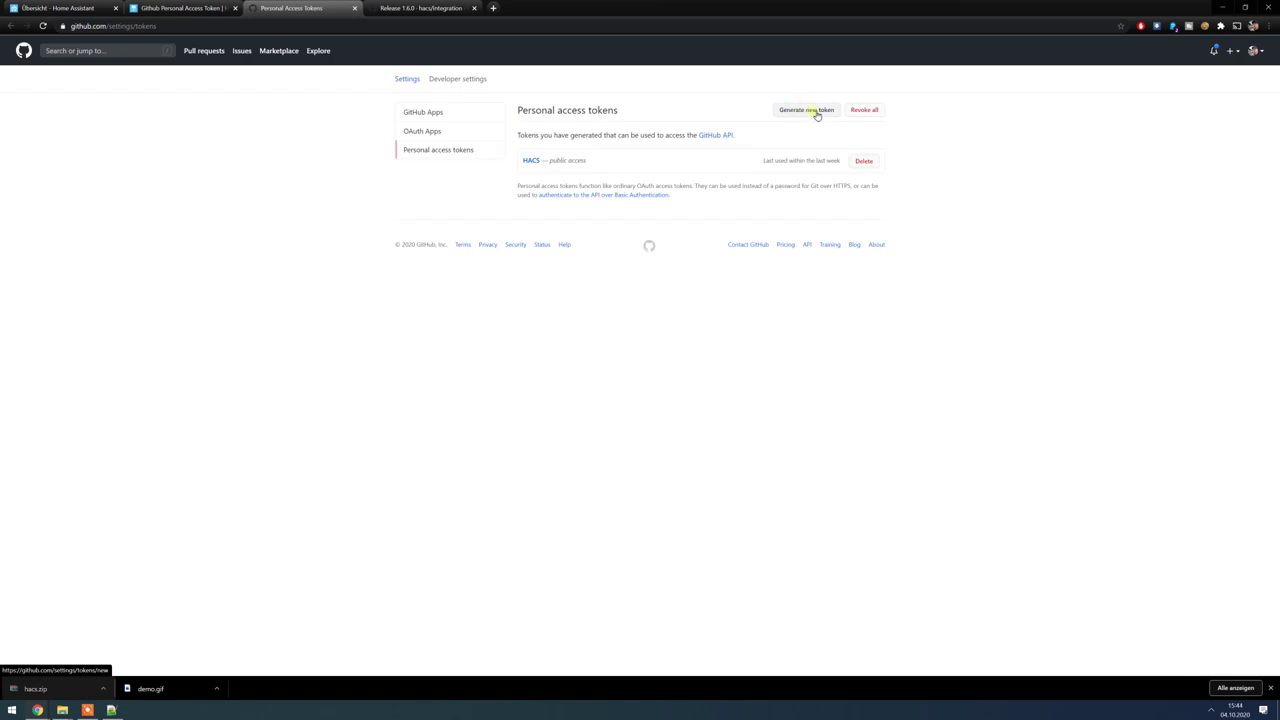
Generate a new GitHub personal access token with the note "YT" and no scopes, and select the generated token for copying.
click(822, 114)
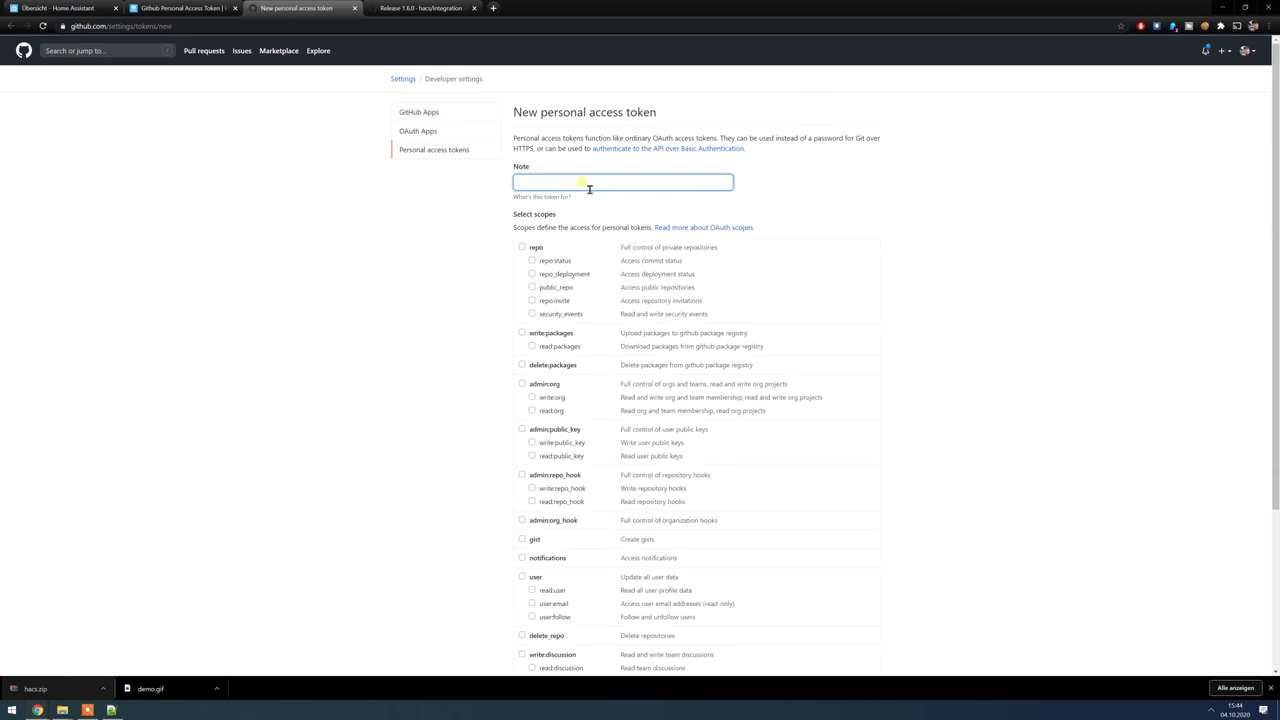
click(588, 189)
click(564, 207)
text(YT)
key(Return)
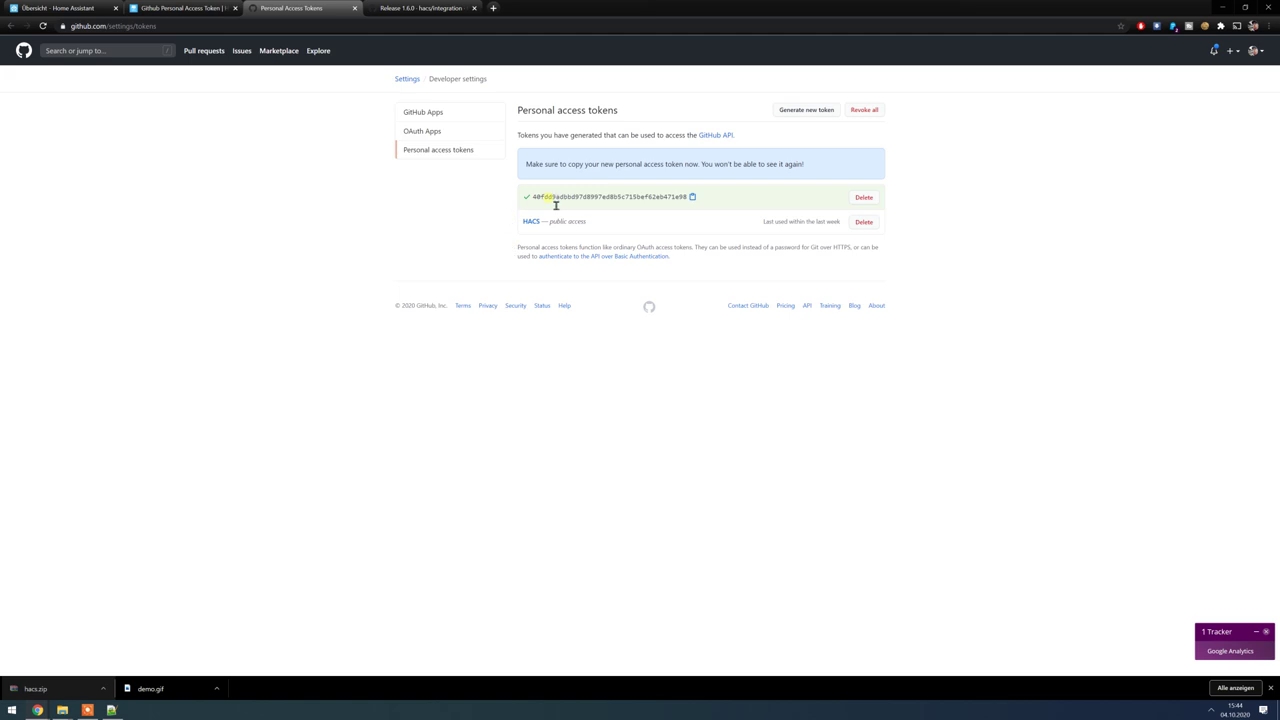
double_click(602, 203)
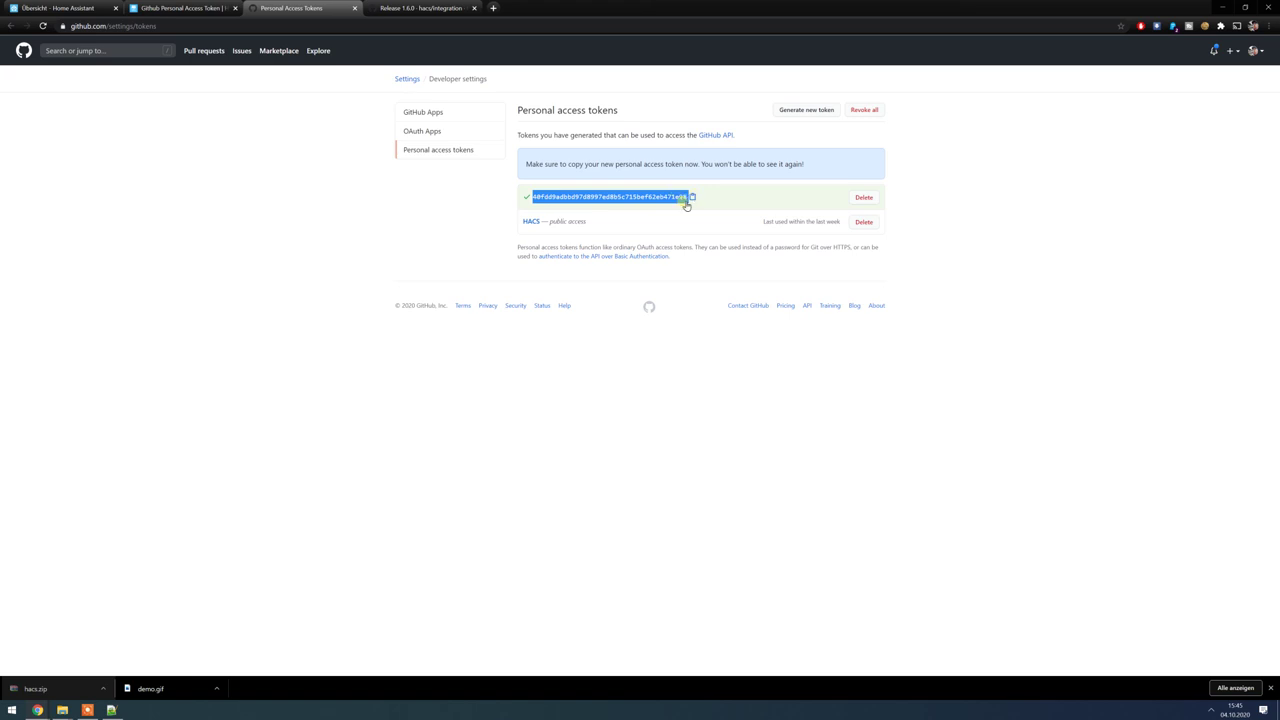
Review the guide's remaining personal access token steps and continue to its Initial Configuration page.
click(163, 8)
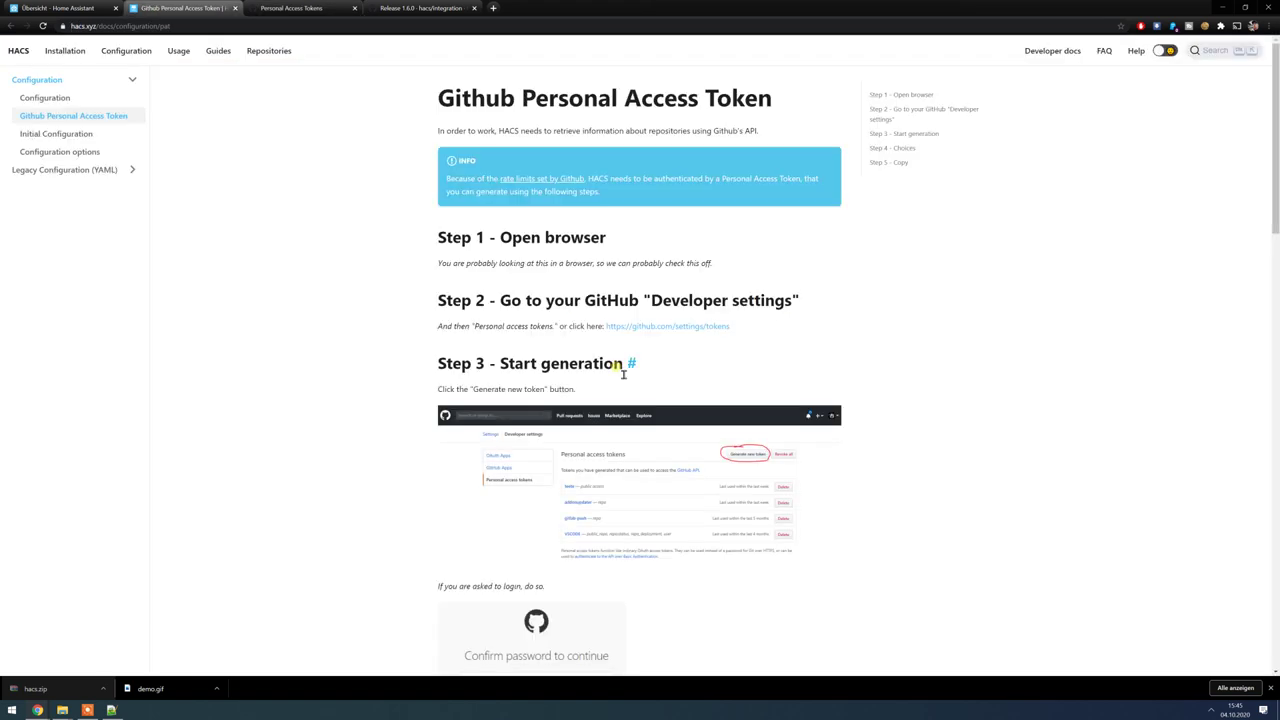
scroll(623, 372, down, 6)
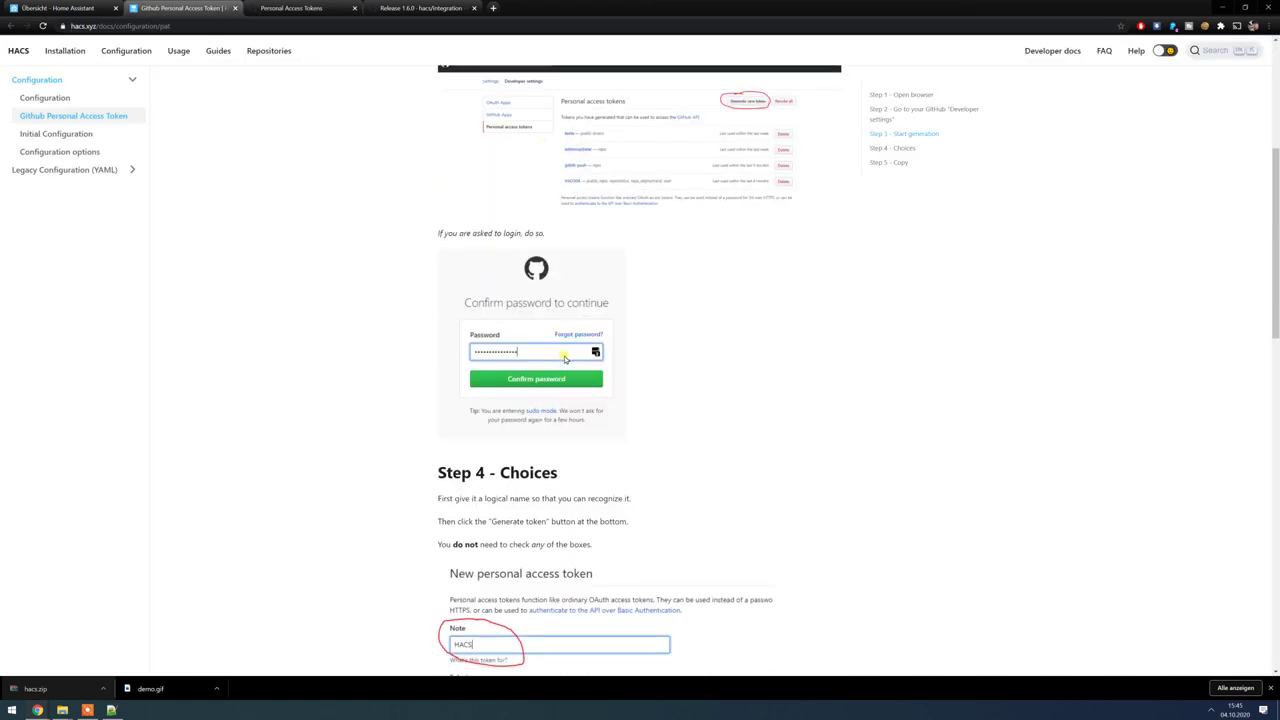
scroll(541, 320, down, 4)
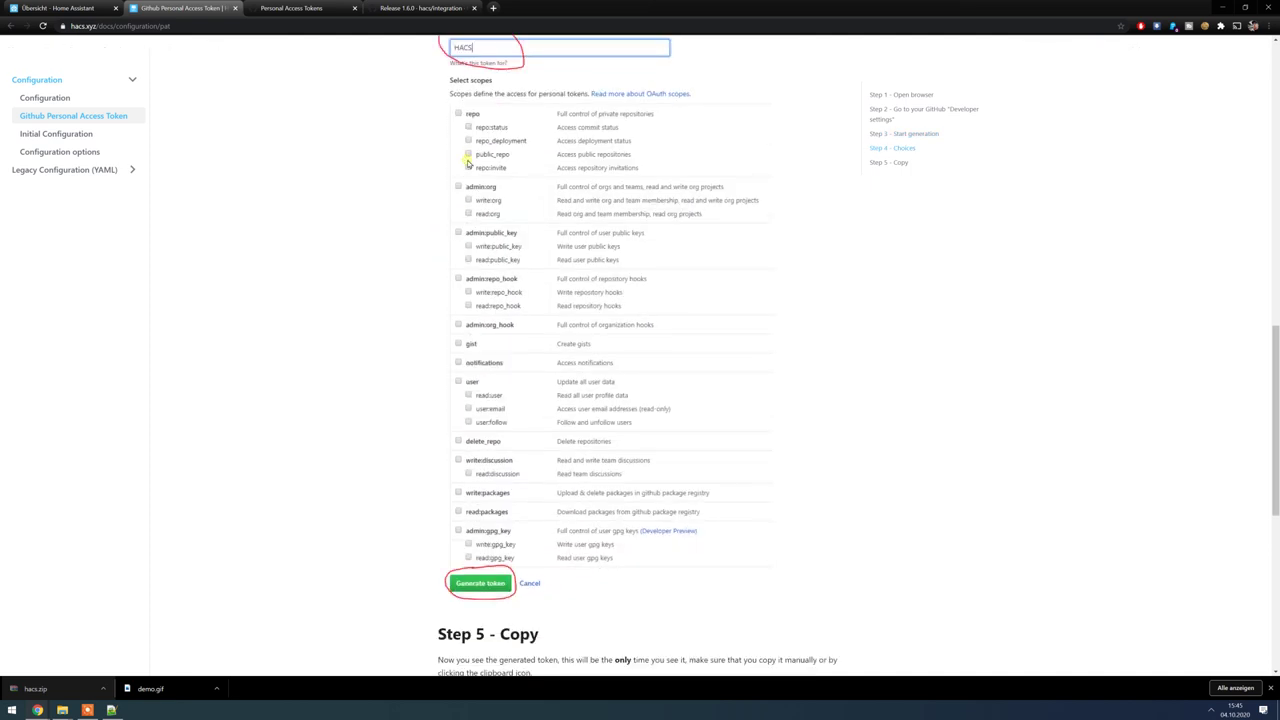
scroll(520, 440, down, 6)
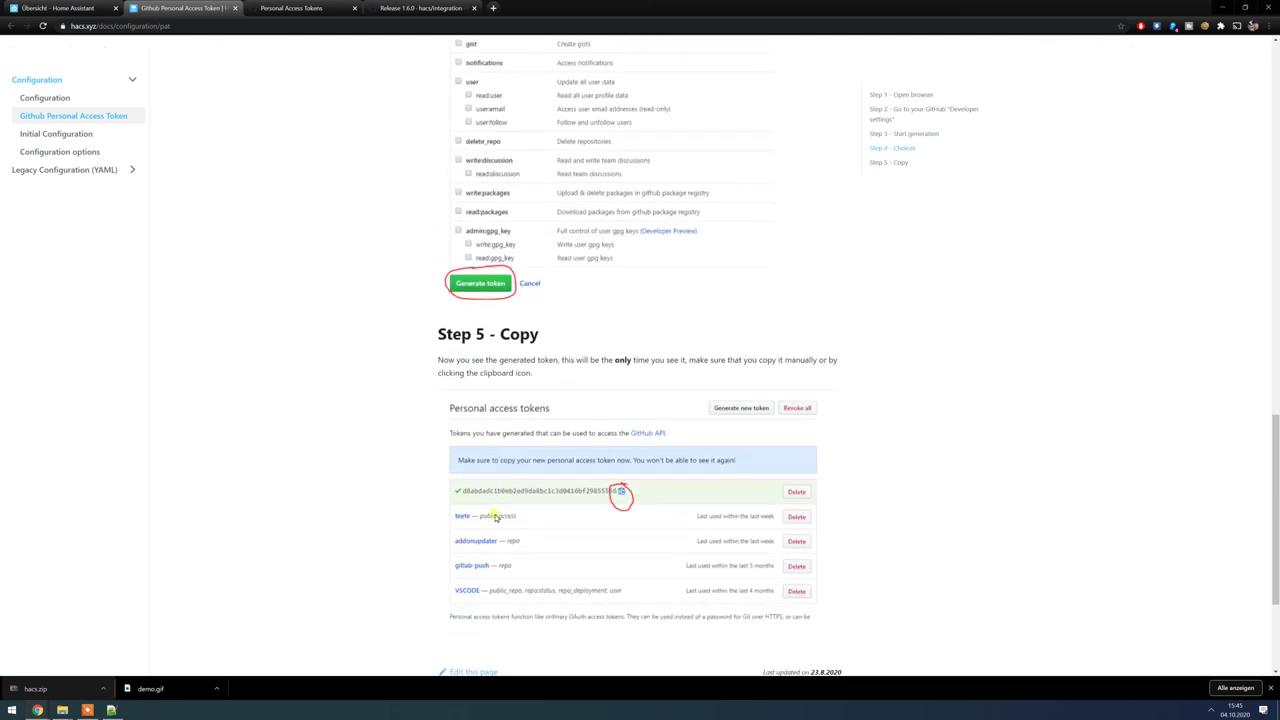
click(789, 532)
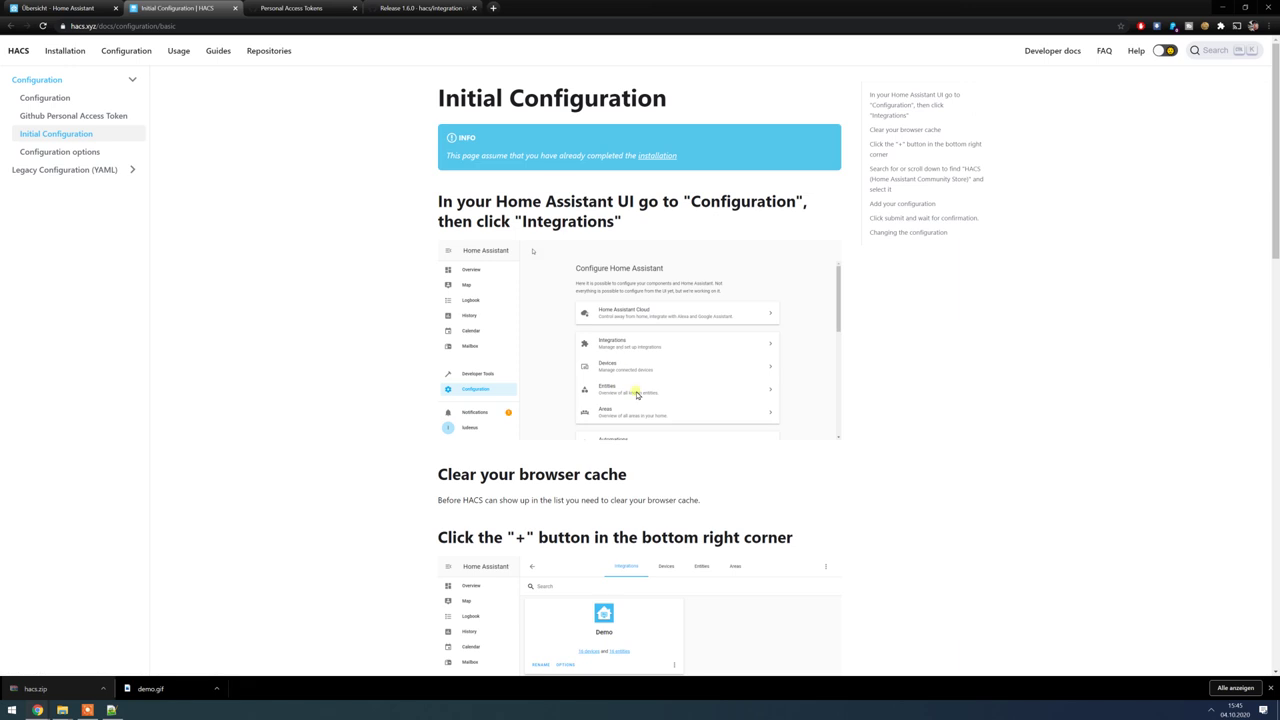
scroll(477, 245, down, 1)
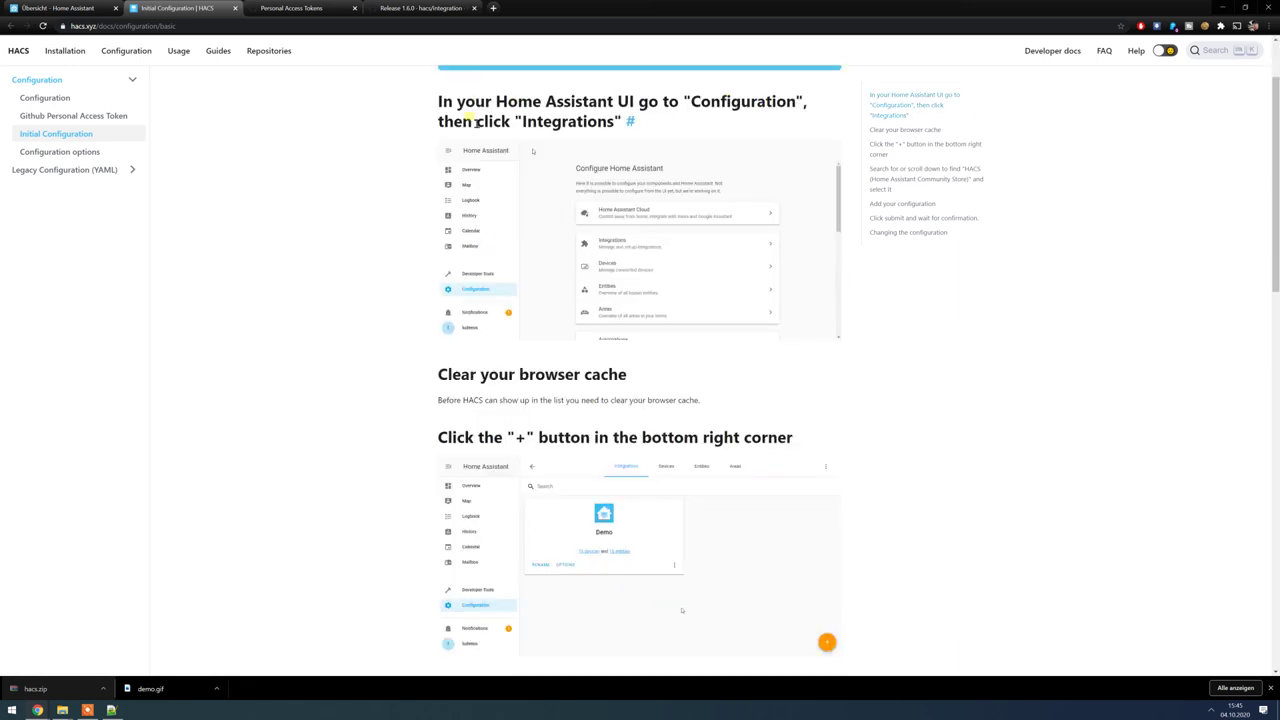
Open the integrations page in the Home Assistant settings.
click(68, 8)
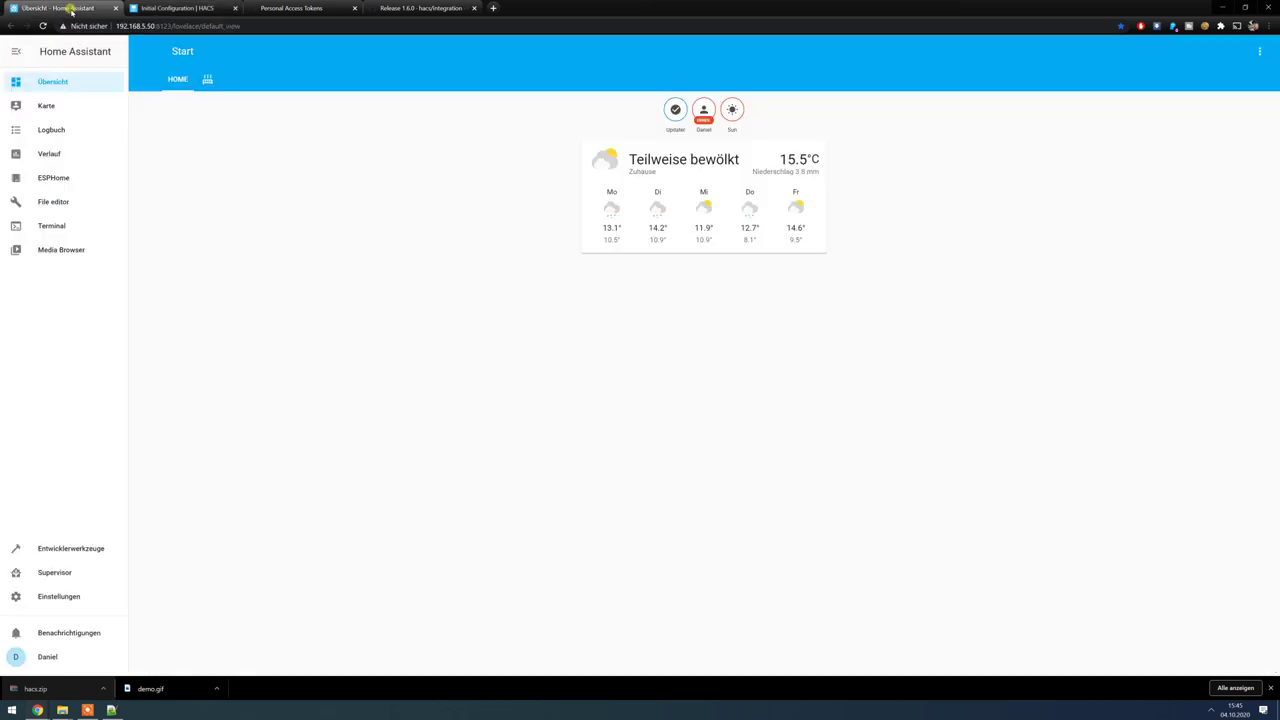
click(67, 600)
click(730, 145)
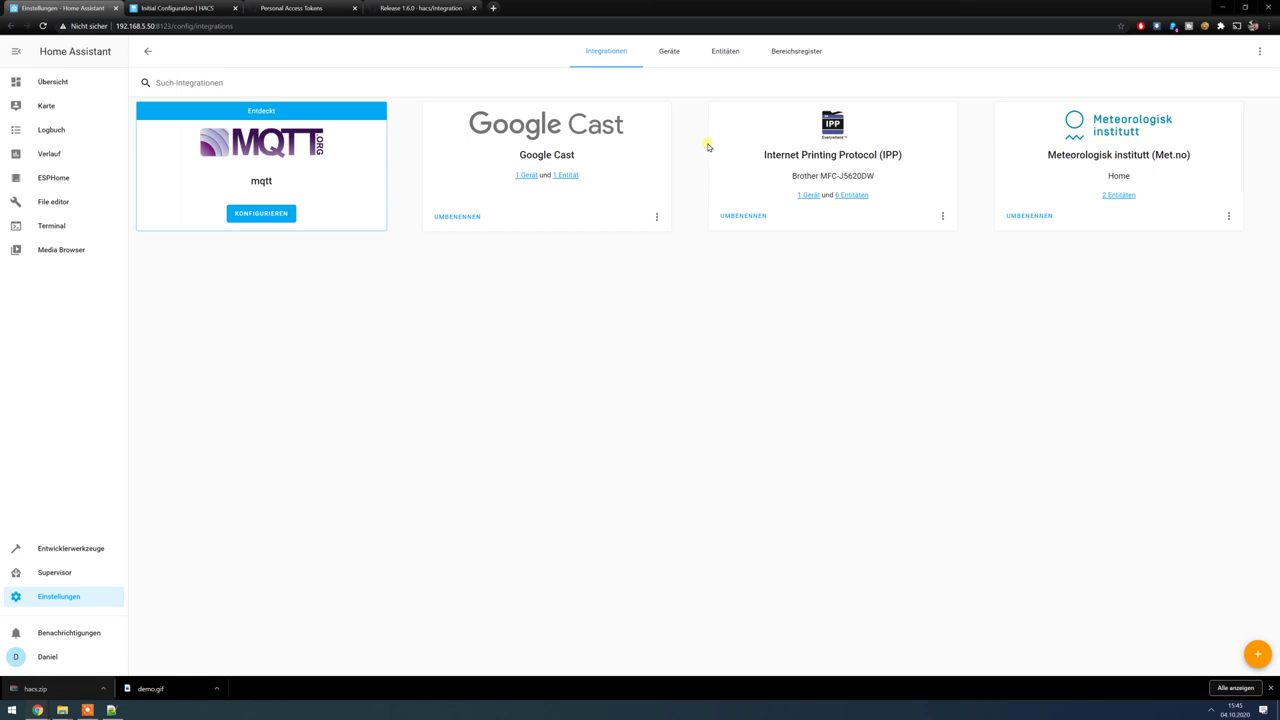
Check the guide's instructions for adding the integration, and start a new integration in Home Assistant by searching "hac" and choosing HACS.
click(172, 9)
scroll(574, 325, down, 2)
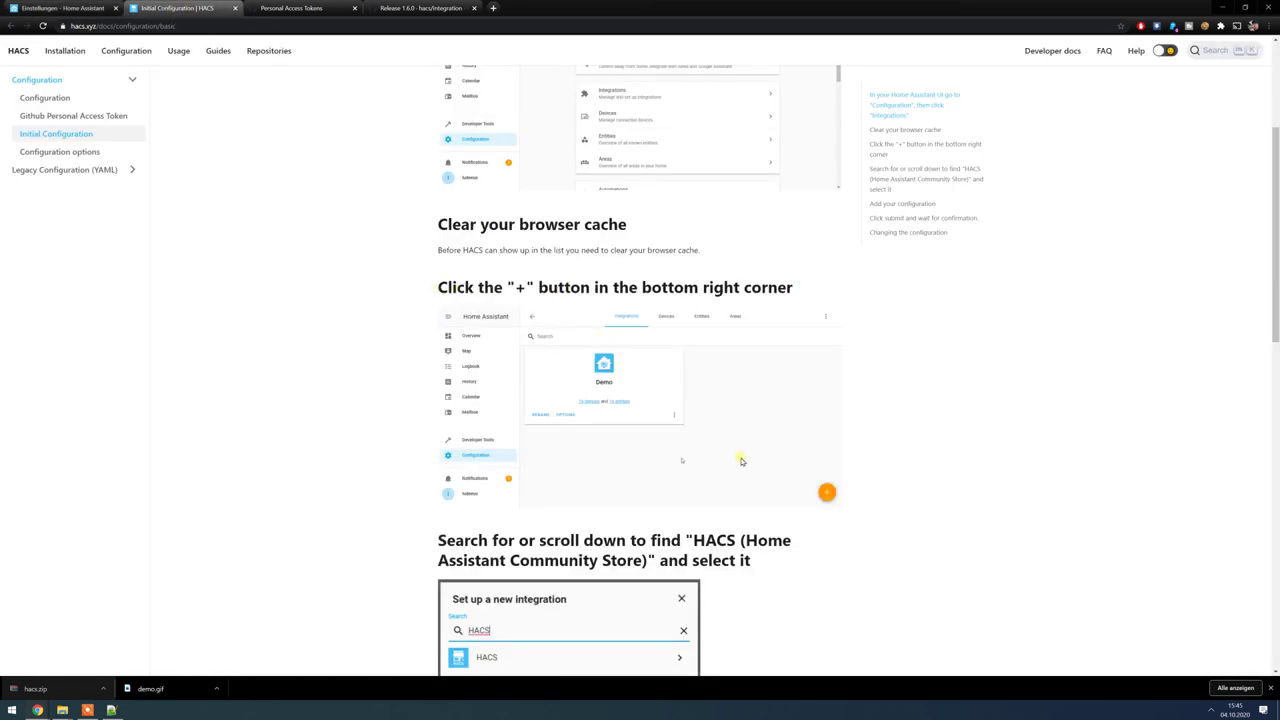
scroll(846, 489, down, 2)
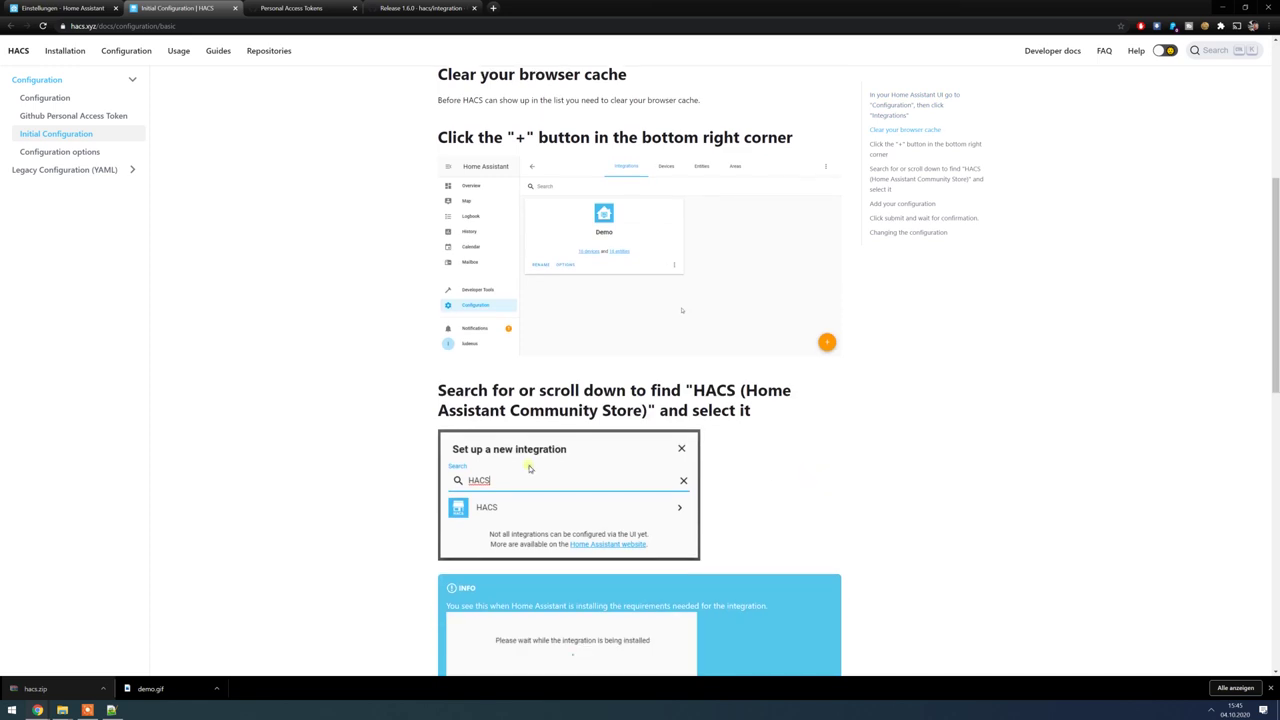
key(ctrl+shift+Tab)
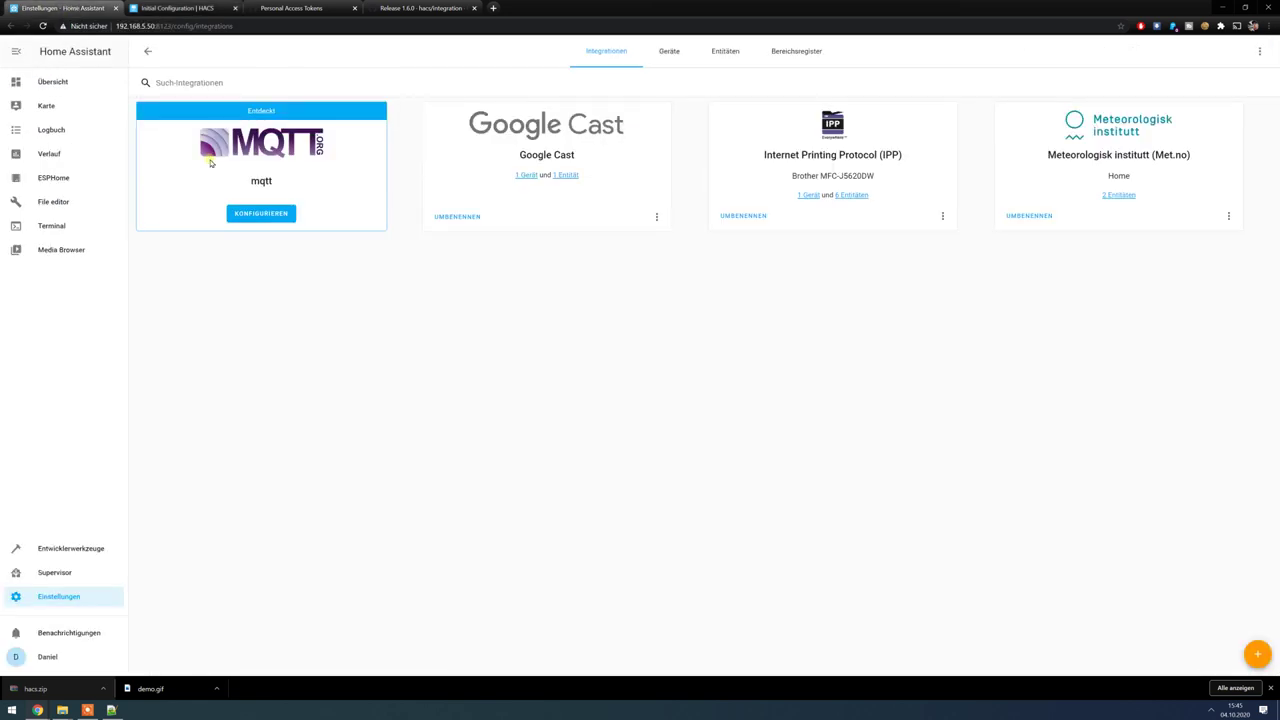
click(1256, 654)
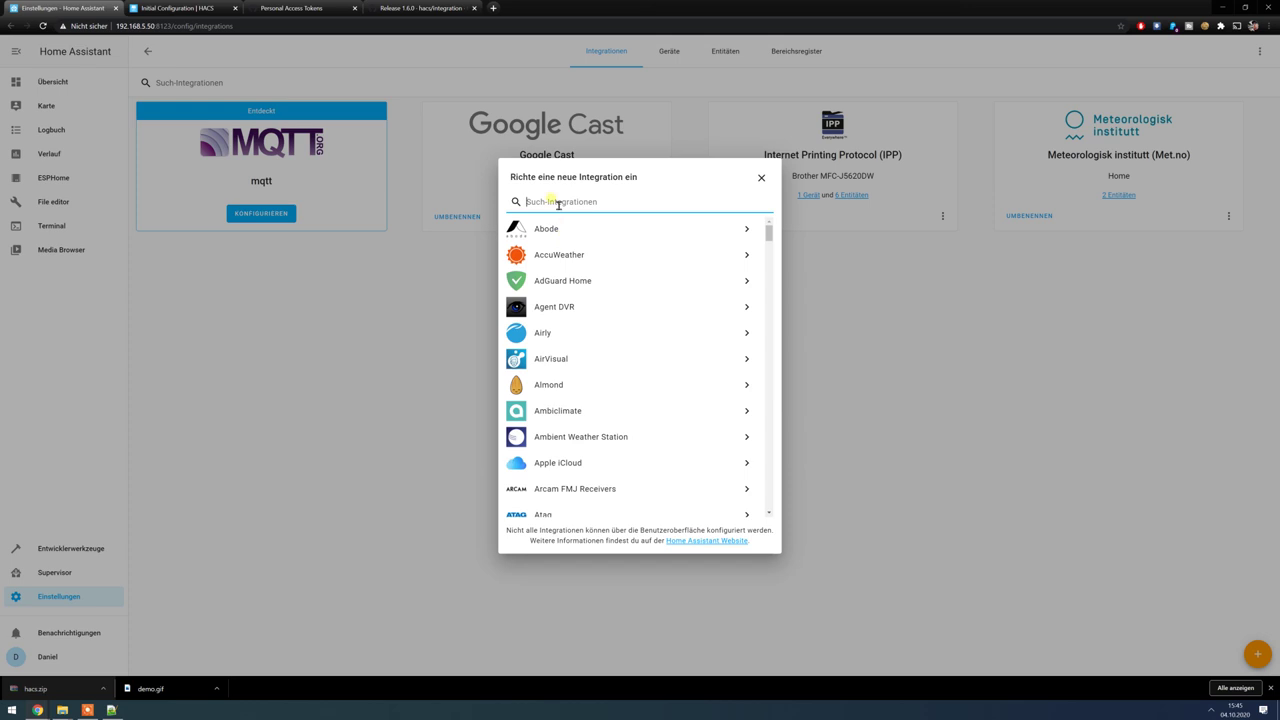
text(hac)
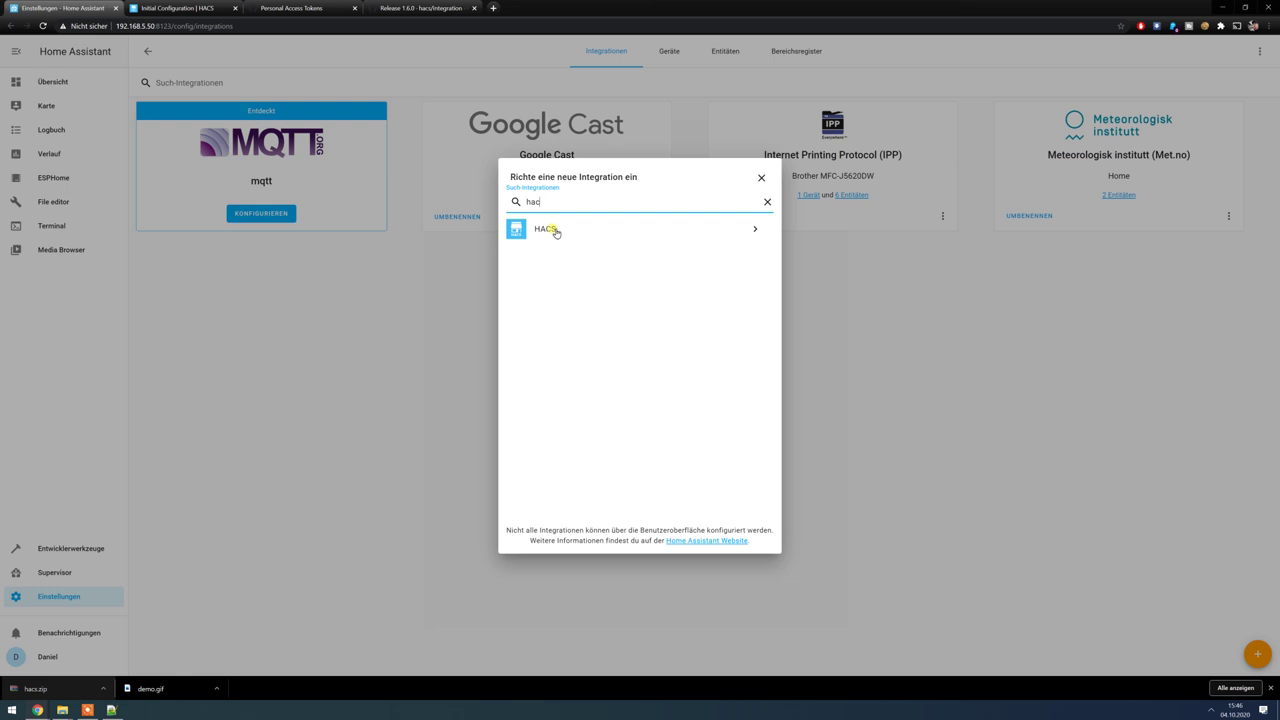
click(554, 231)
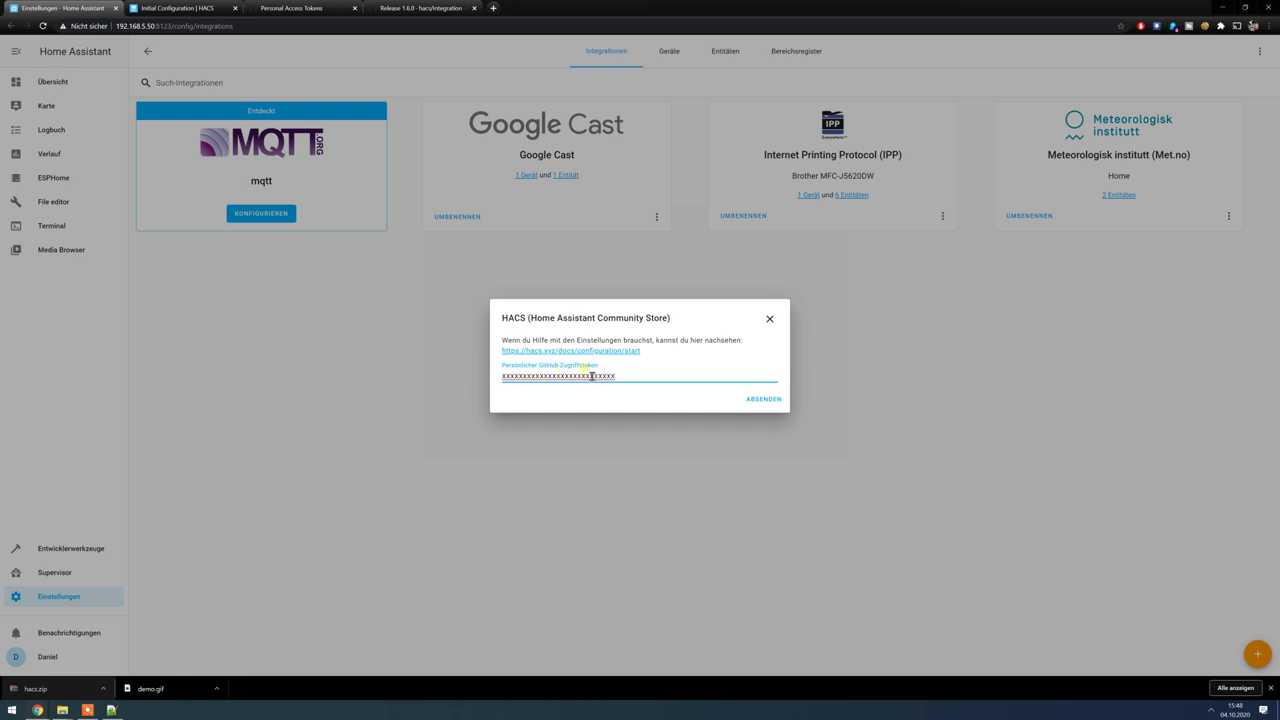
Replace the placeholder in the HACS setup with the GitHub personal access token, submit it and finish the setup without assigning an area.
drag(622, 385, 493, 382)
key(ctrl+v)
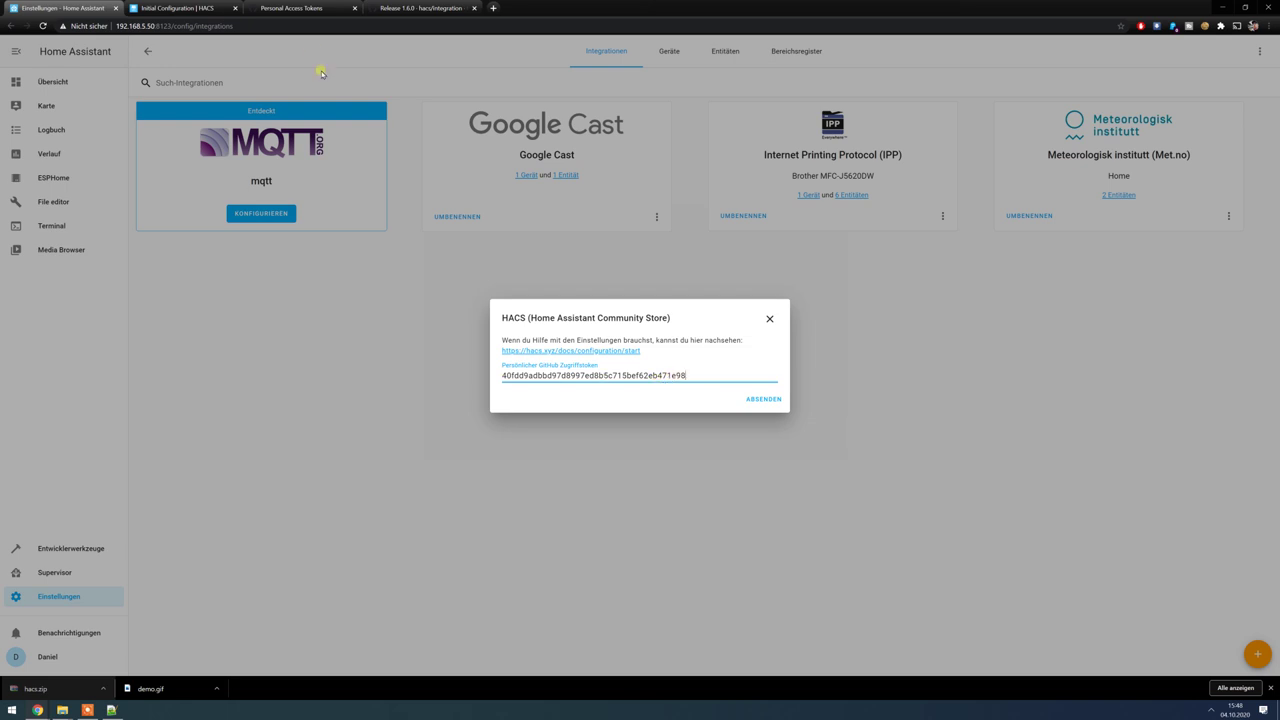
click(299, 9)
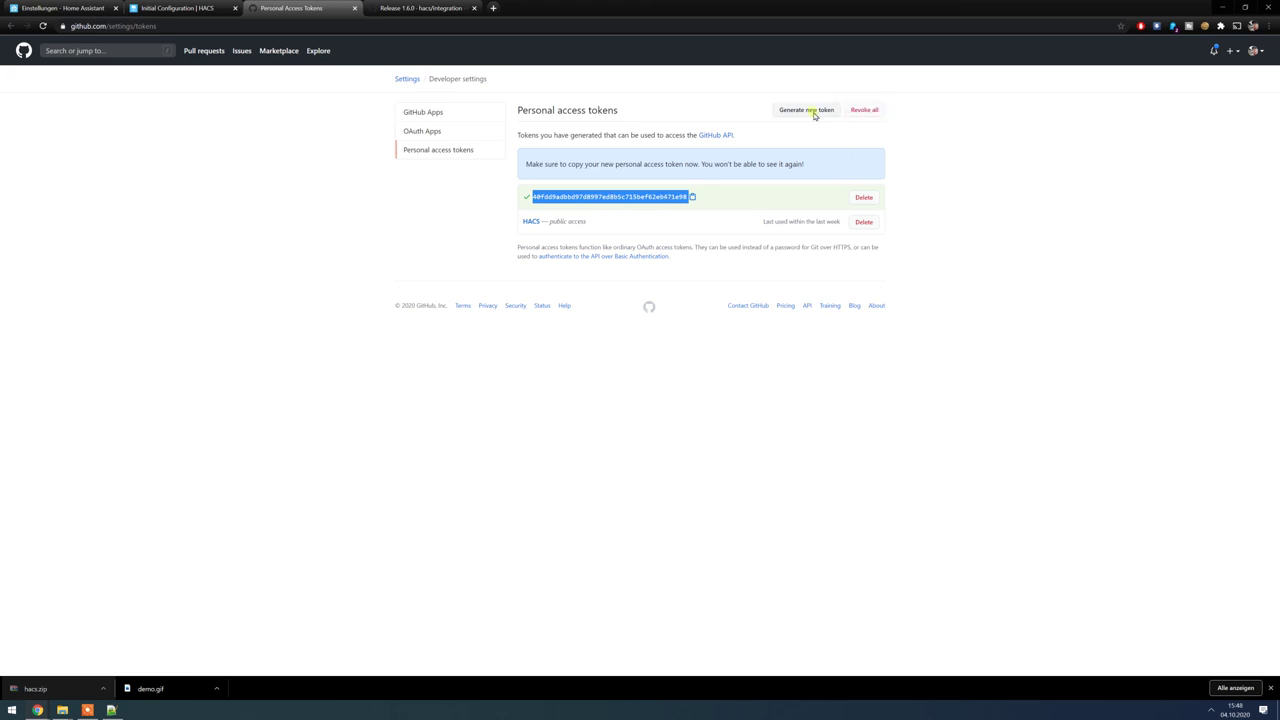
click(108, 9)
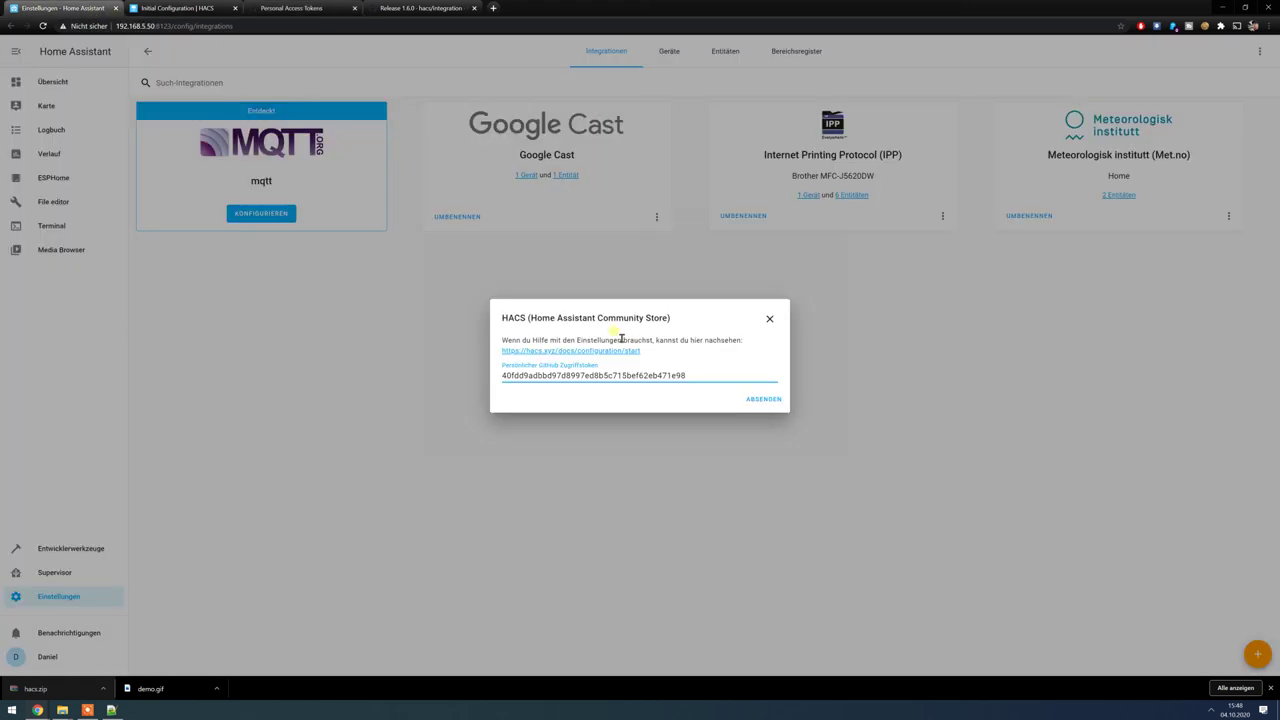
click(763, 399)
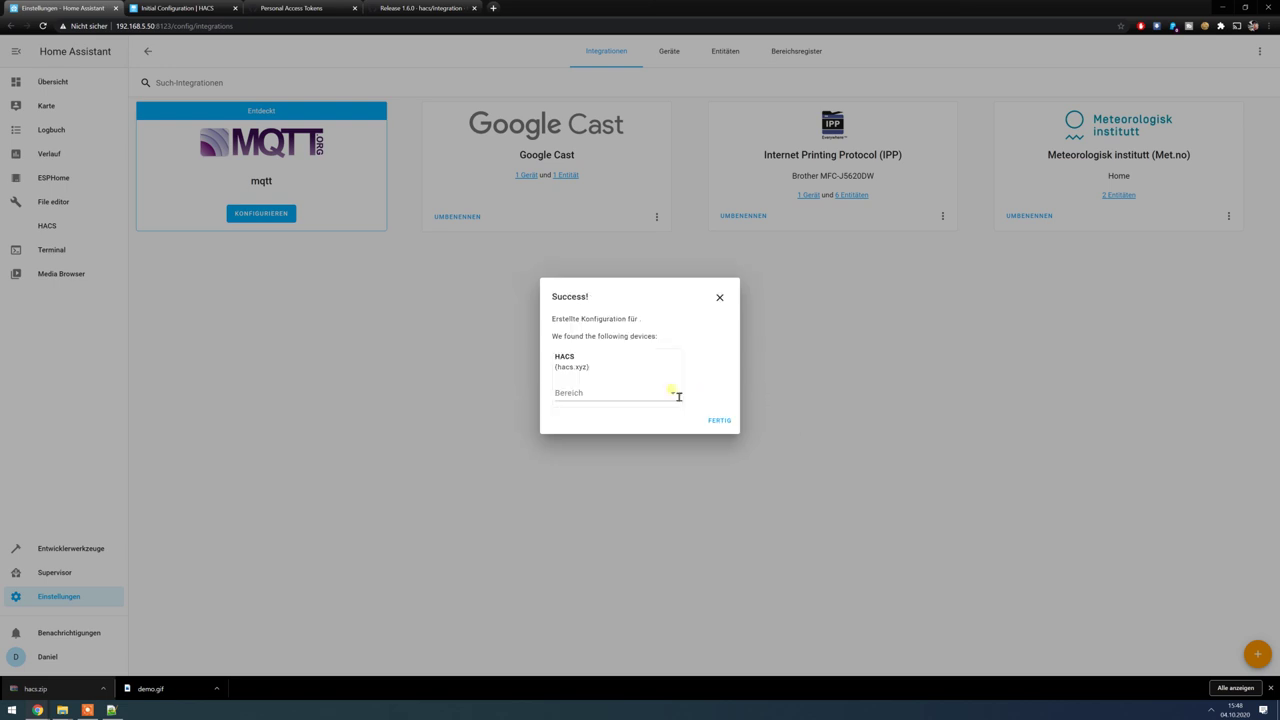
click(720, 421)
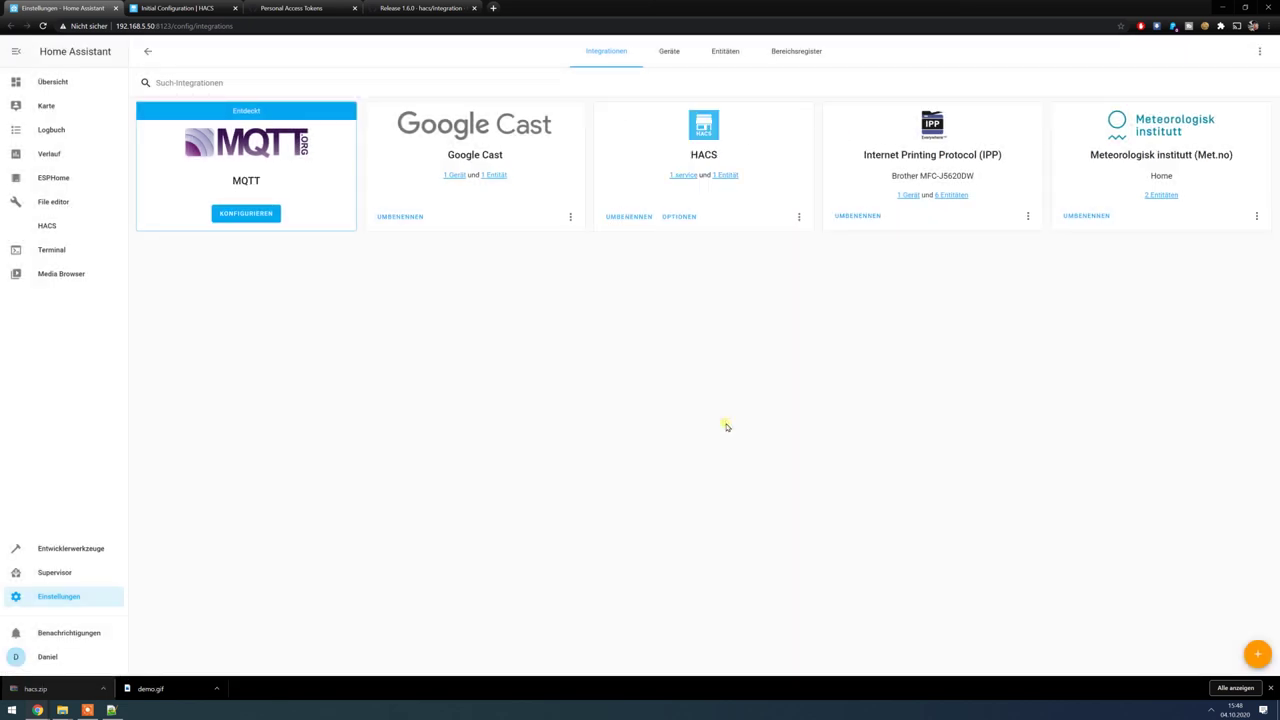
View the new HACS page, and locate the server controls for restarting in the Home Assistant settings.
click(53, 231)
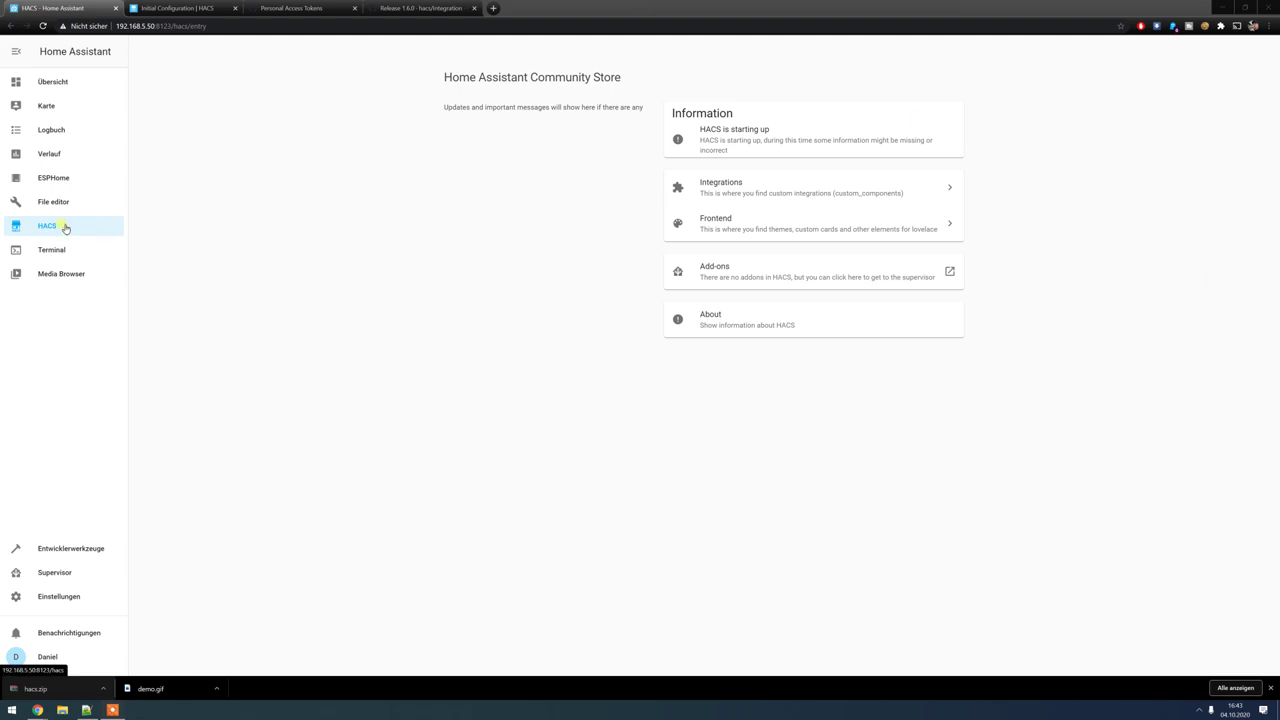
click(60, 596)
scroll(706, 560, down, 5)
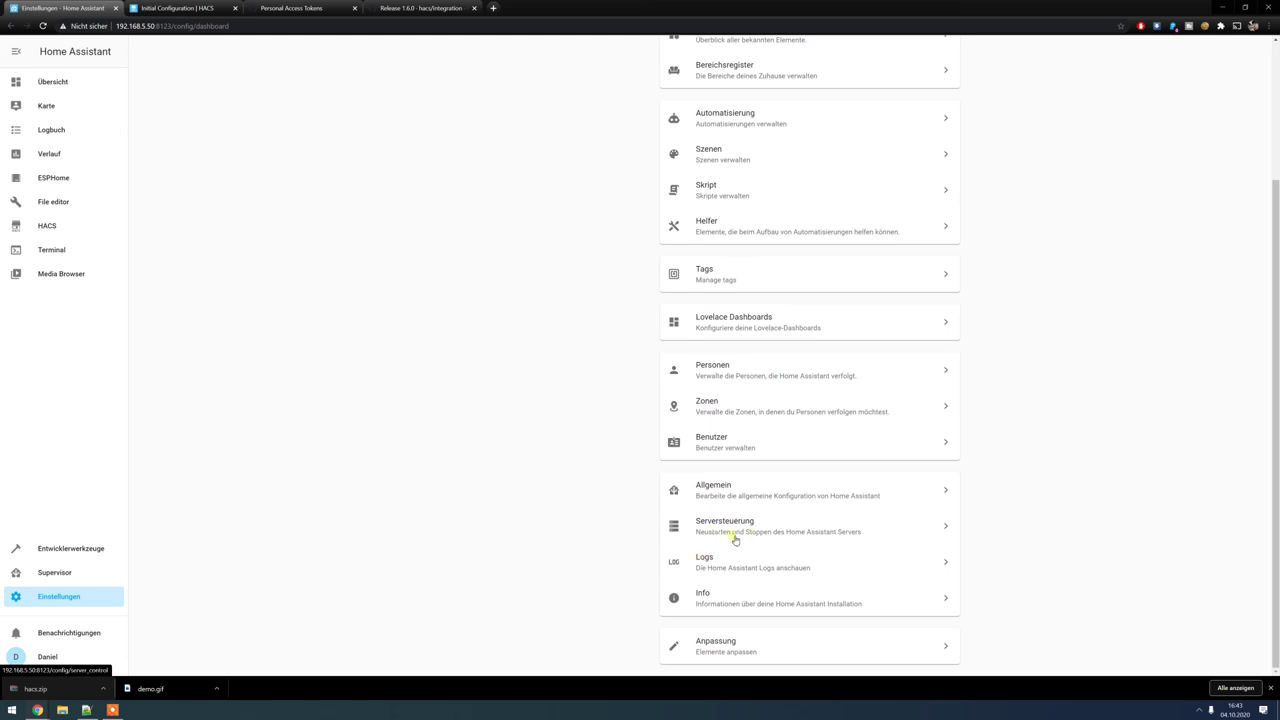
Return to HACS, open its Integrations section and bring up the list of repositories available to add.
click(52, 230)
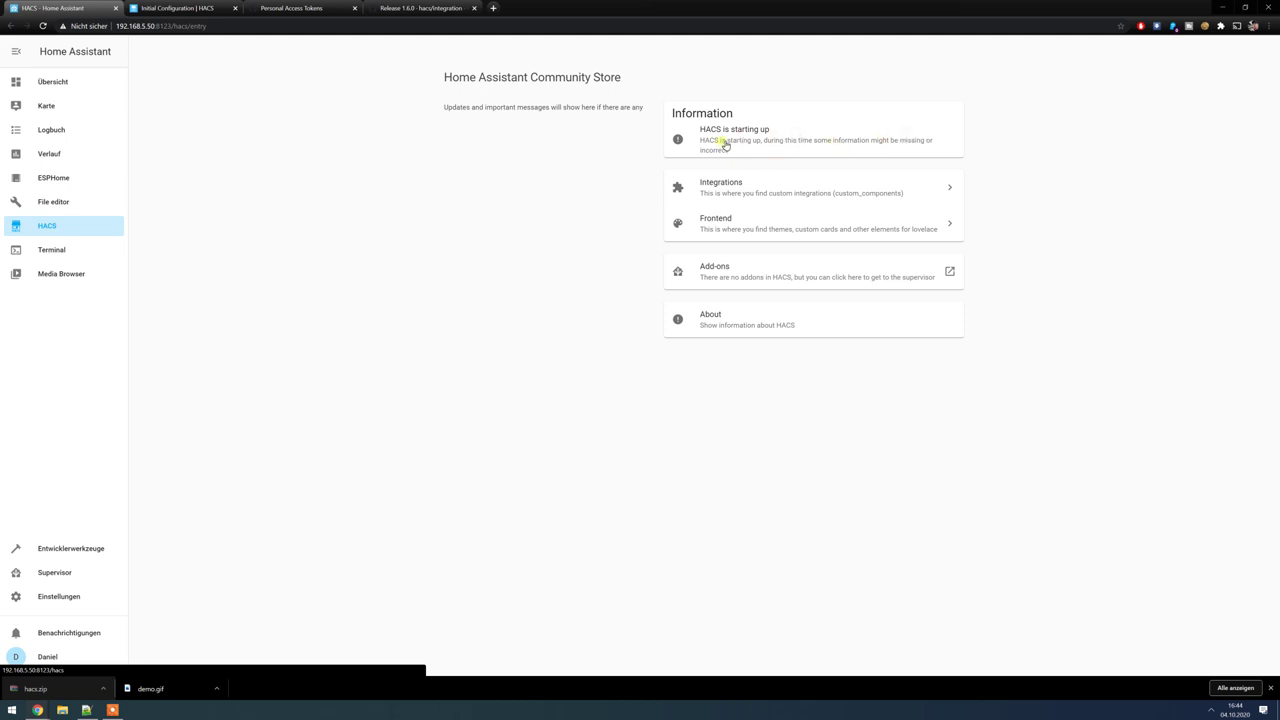
click(733, 195)
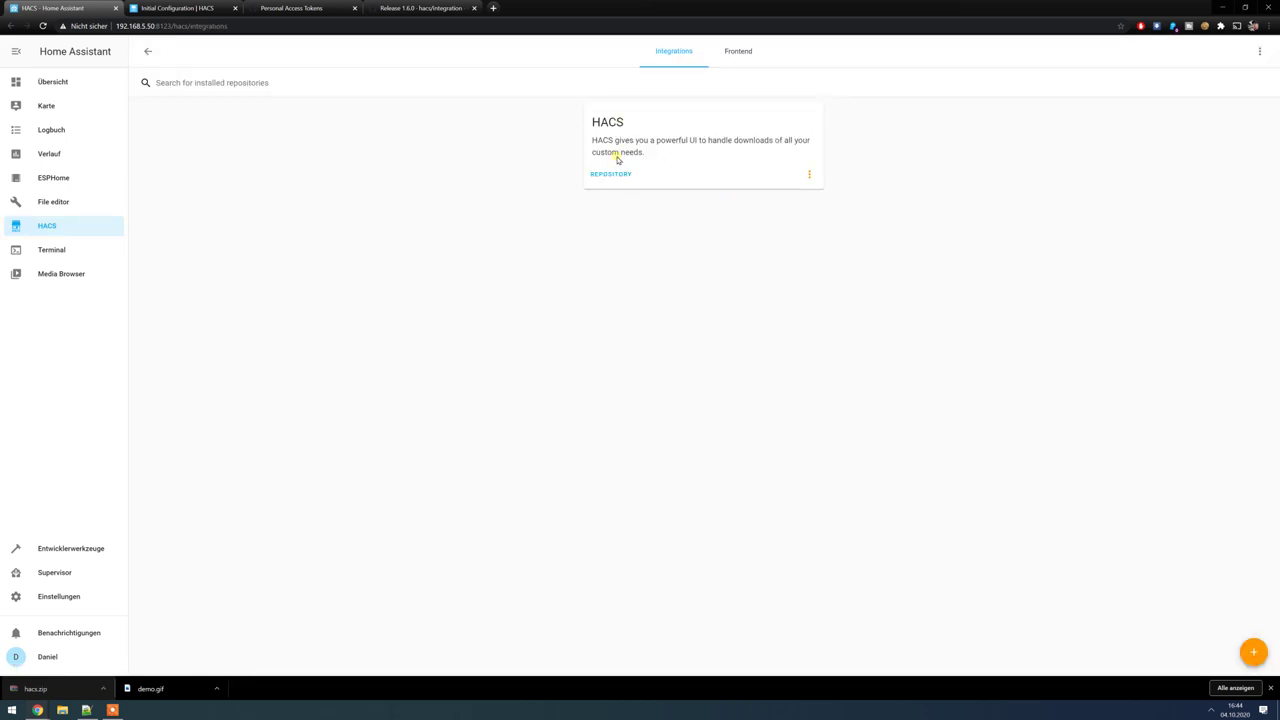
click(1253, 651)
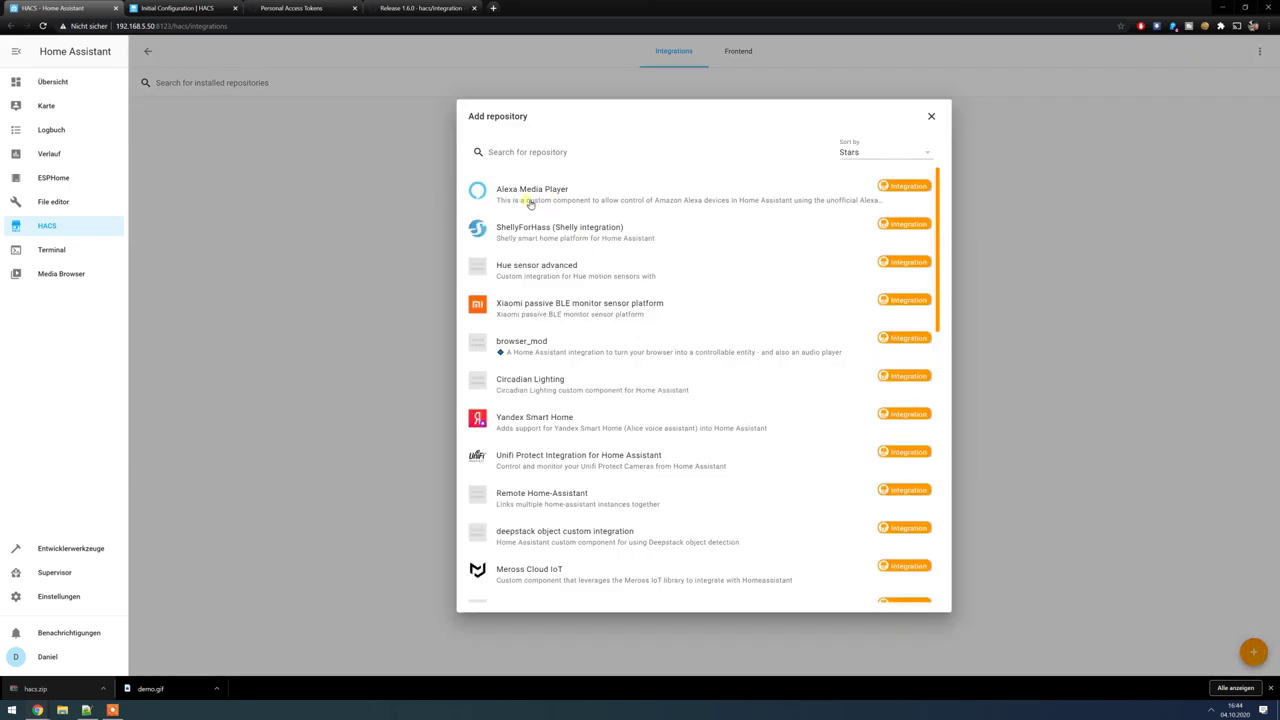
Browse the integration repositories available in HACS, sorted by stars, and close the repository list without adding one.
scroll(530, 343, down, 4)
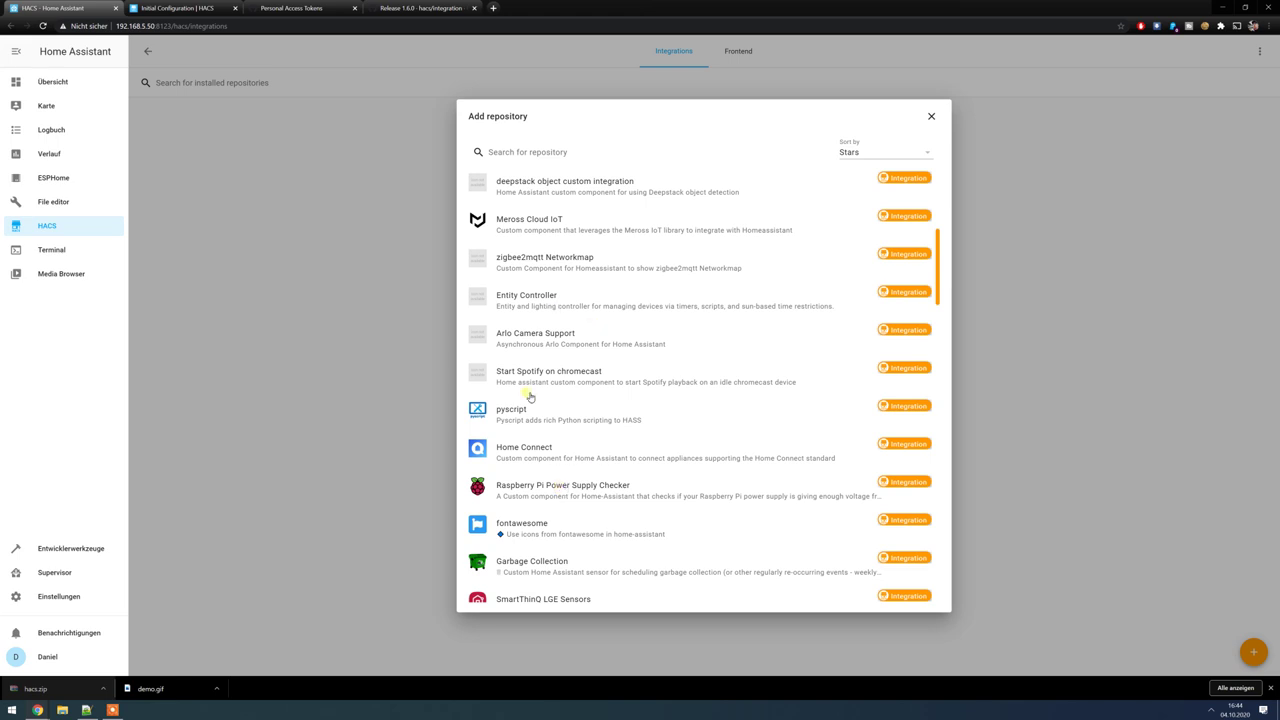
scroll(530, 420, down, 3)
scroll(644, 372, up, 7)
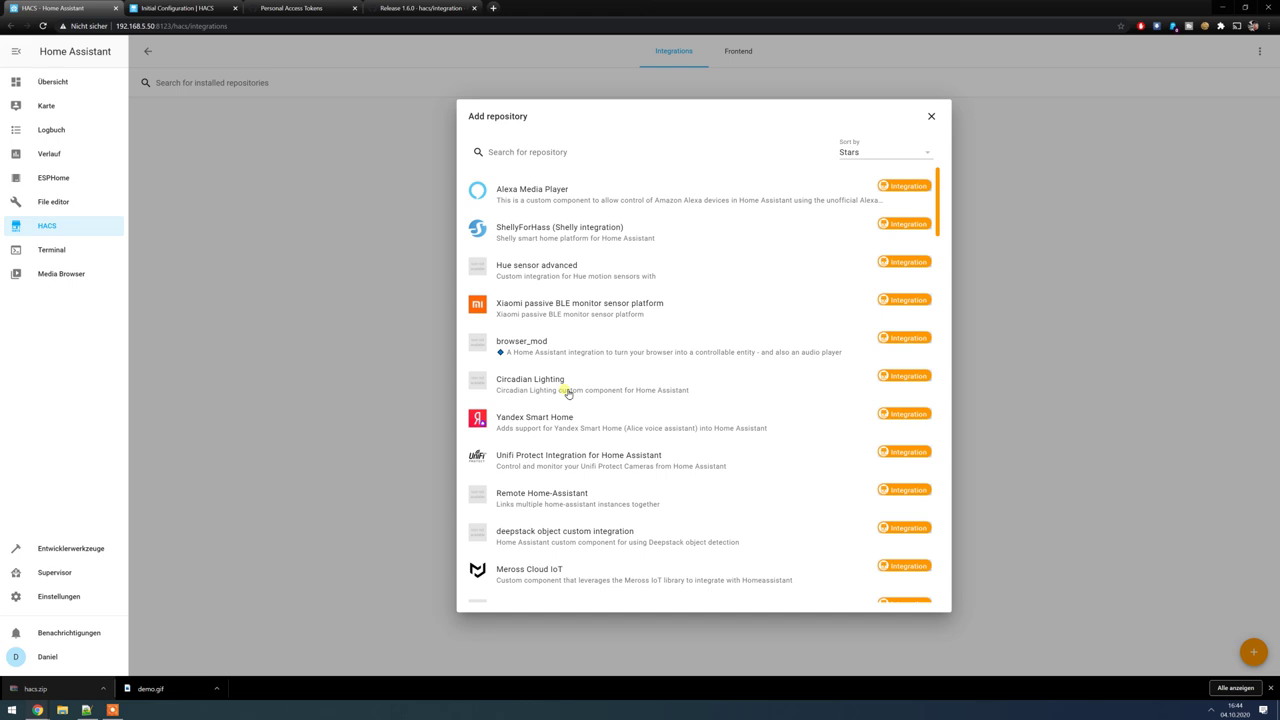
scroll(567, 393, down, 5)
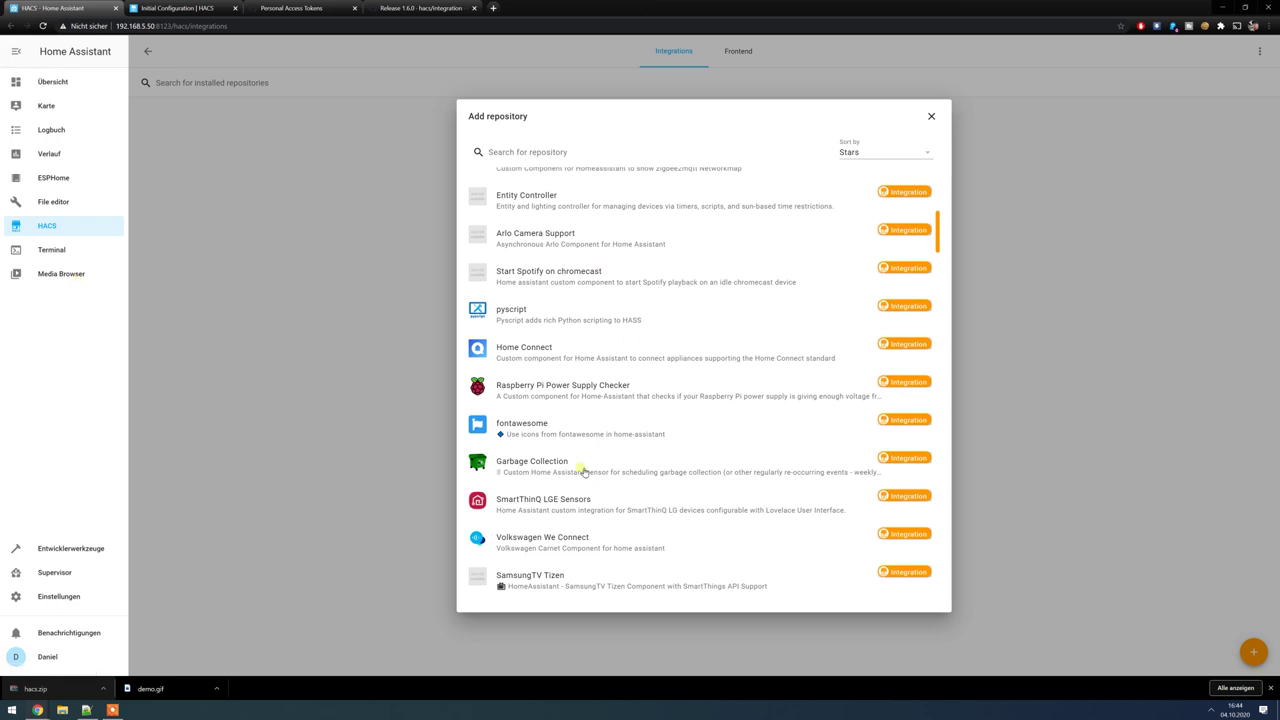
scroll(543, 420, down, 3)
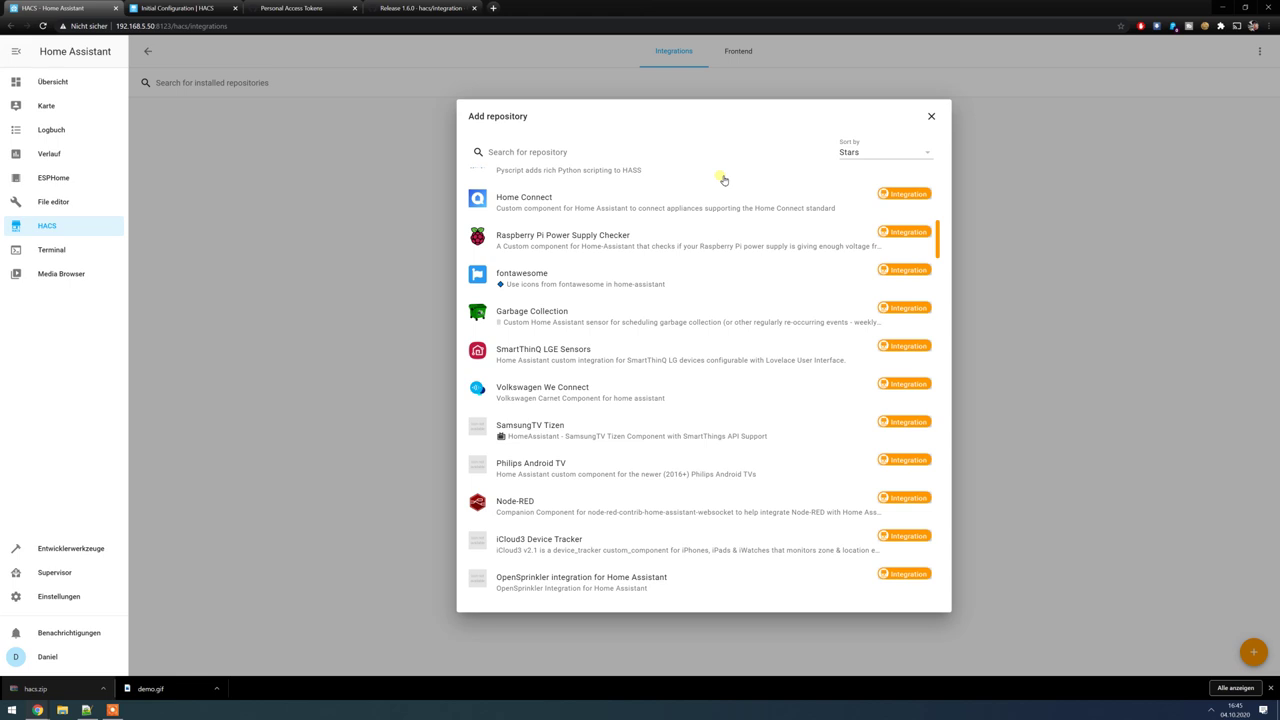
click(932, 118)
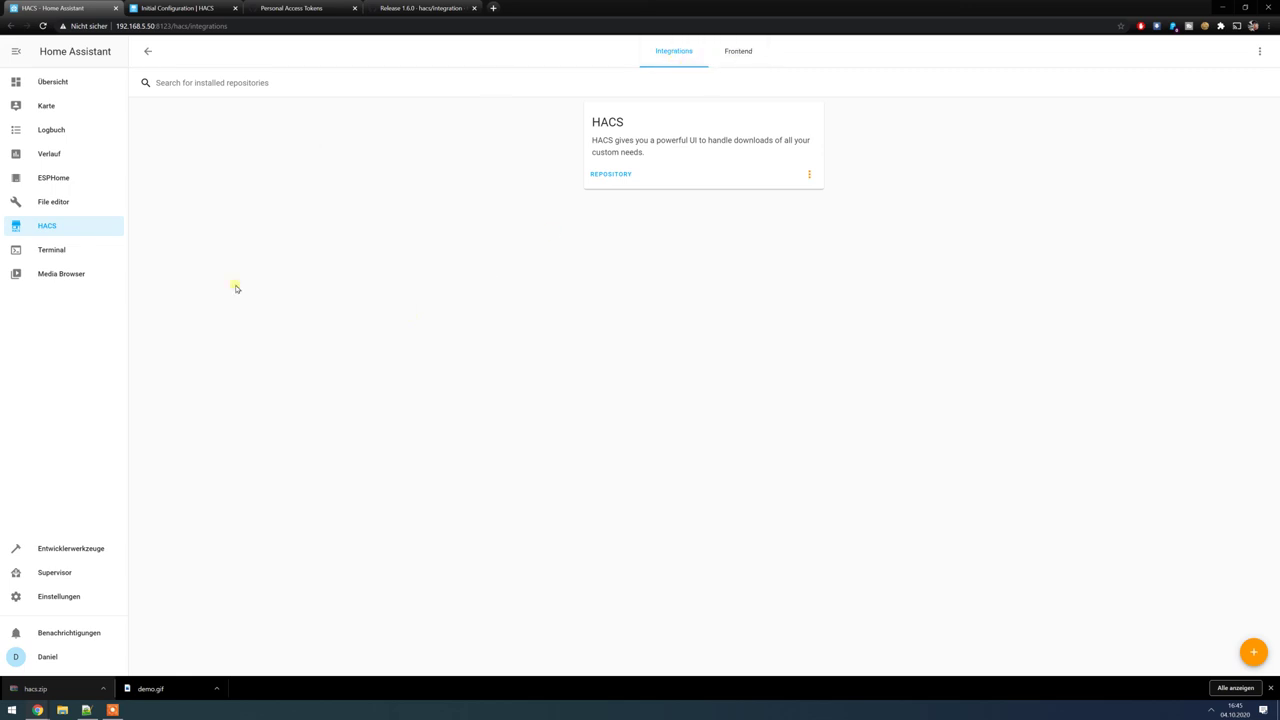
View the overview dashboard, and return to HACS to bring up the Frontend repositories available to add.
click(50, 82)
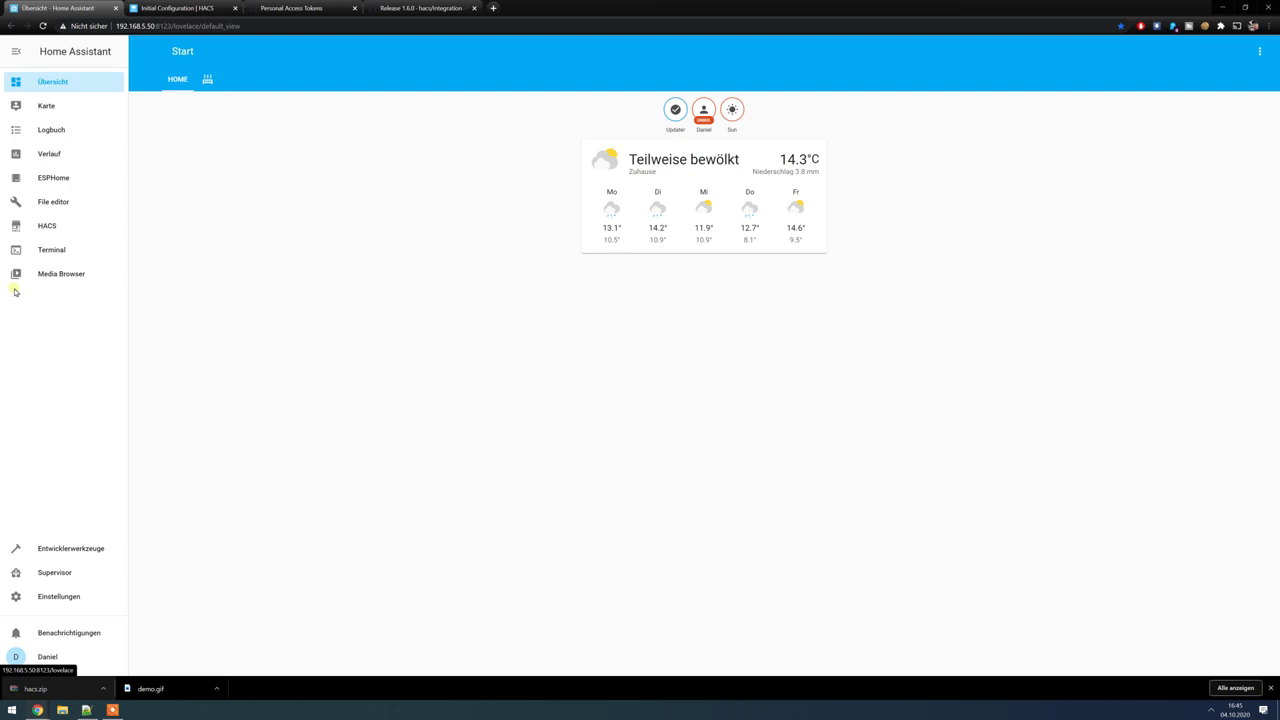
click(57, 230)
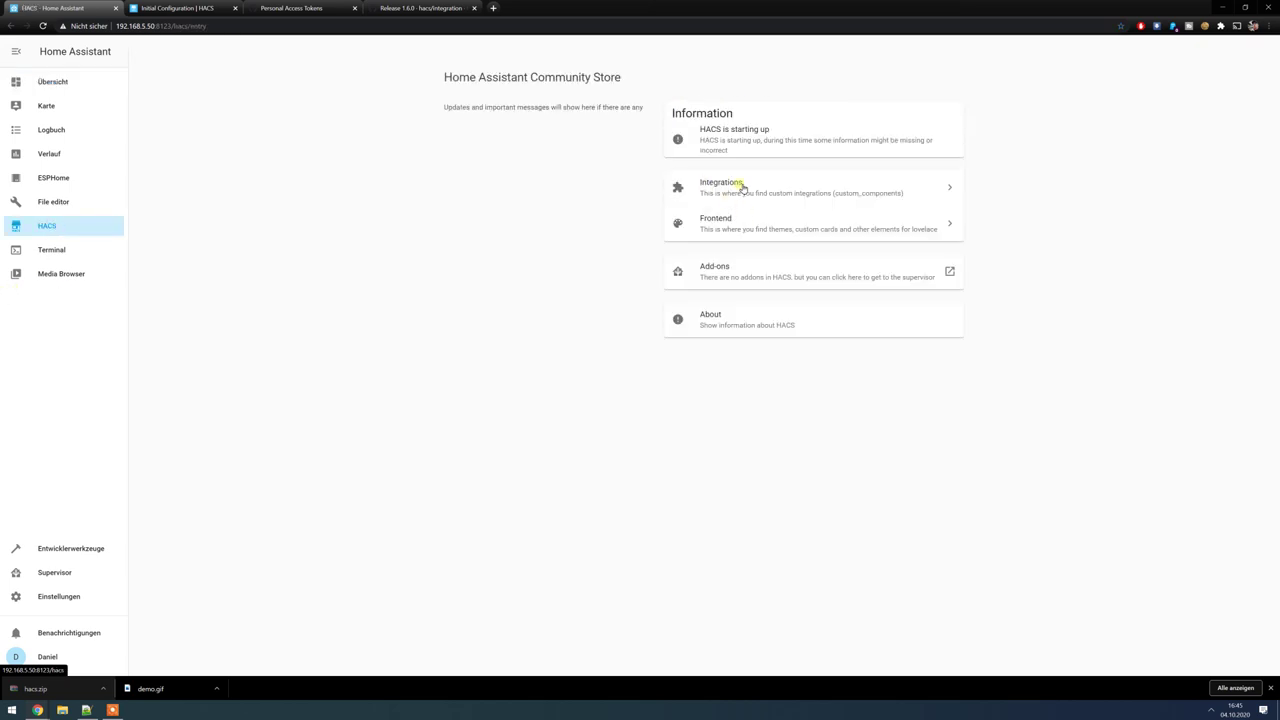
click(731, 226)
click(1252, 653)
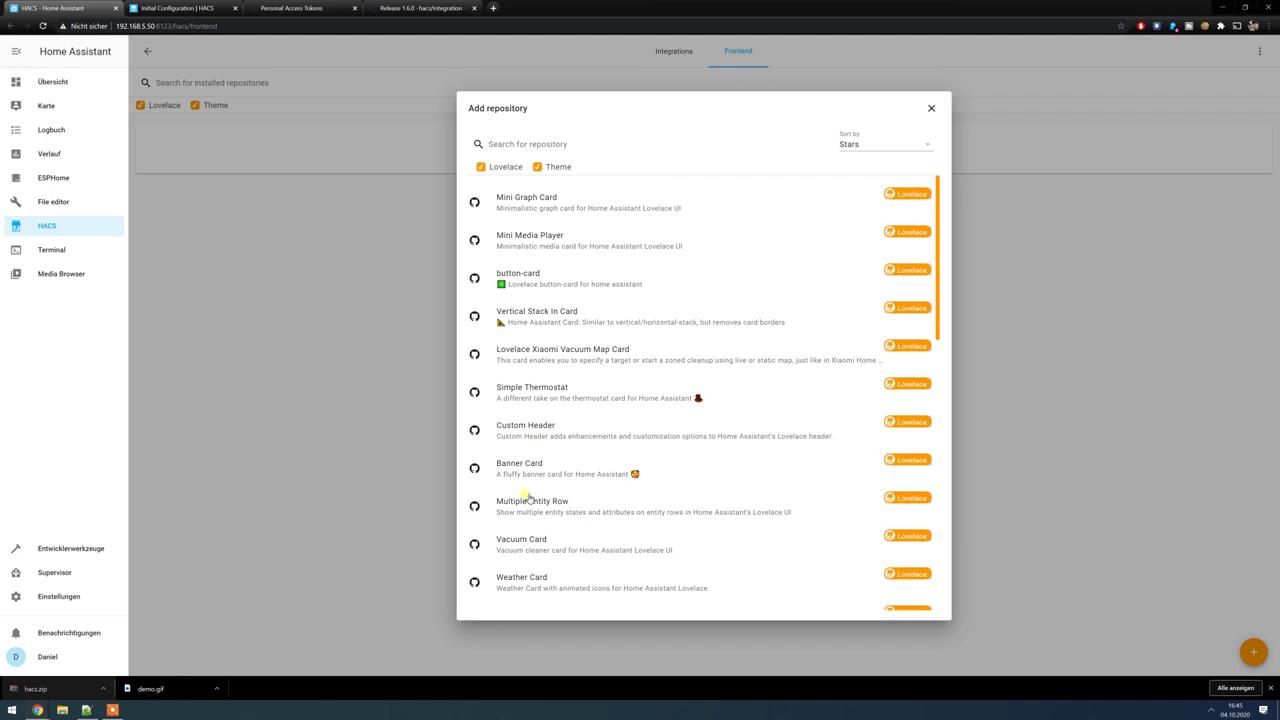
Look through the available Lovelace card repositories down to the end of the list.
scroll(532, 495, down, 1)
scroll(532, 495, down, 10)
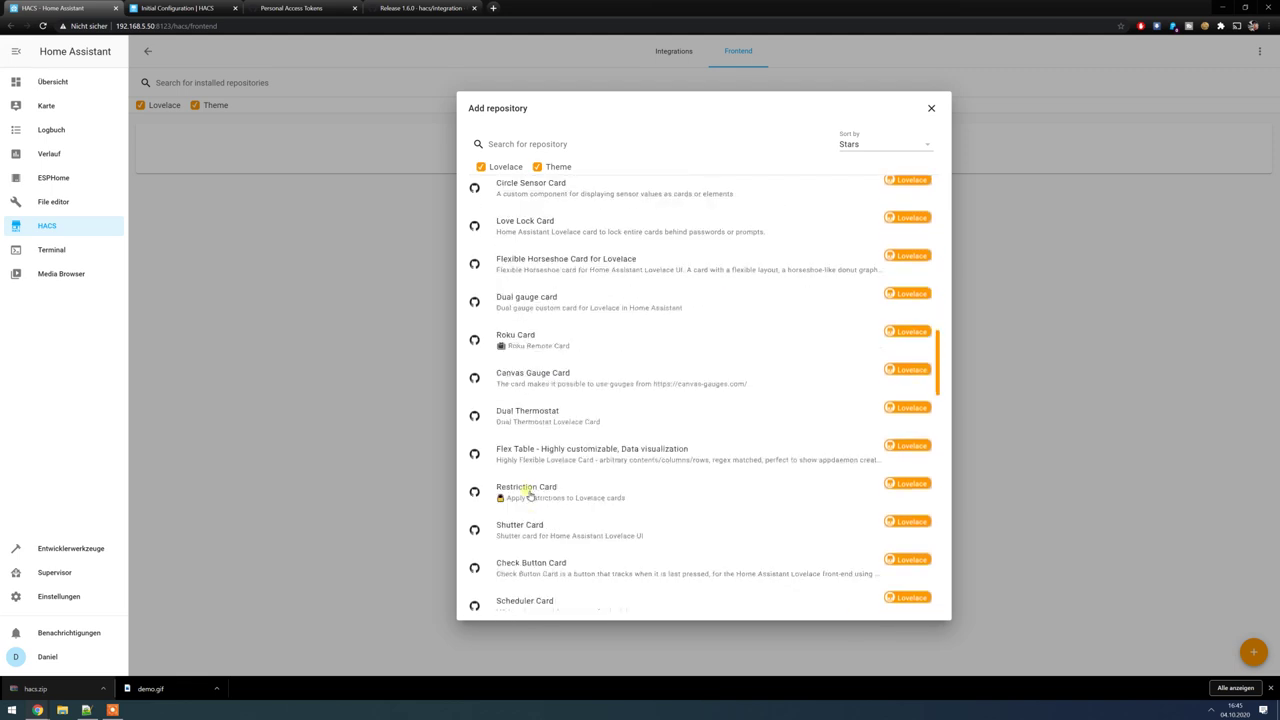
scroll(532, 490, down, 15)
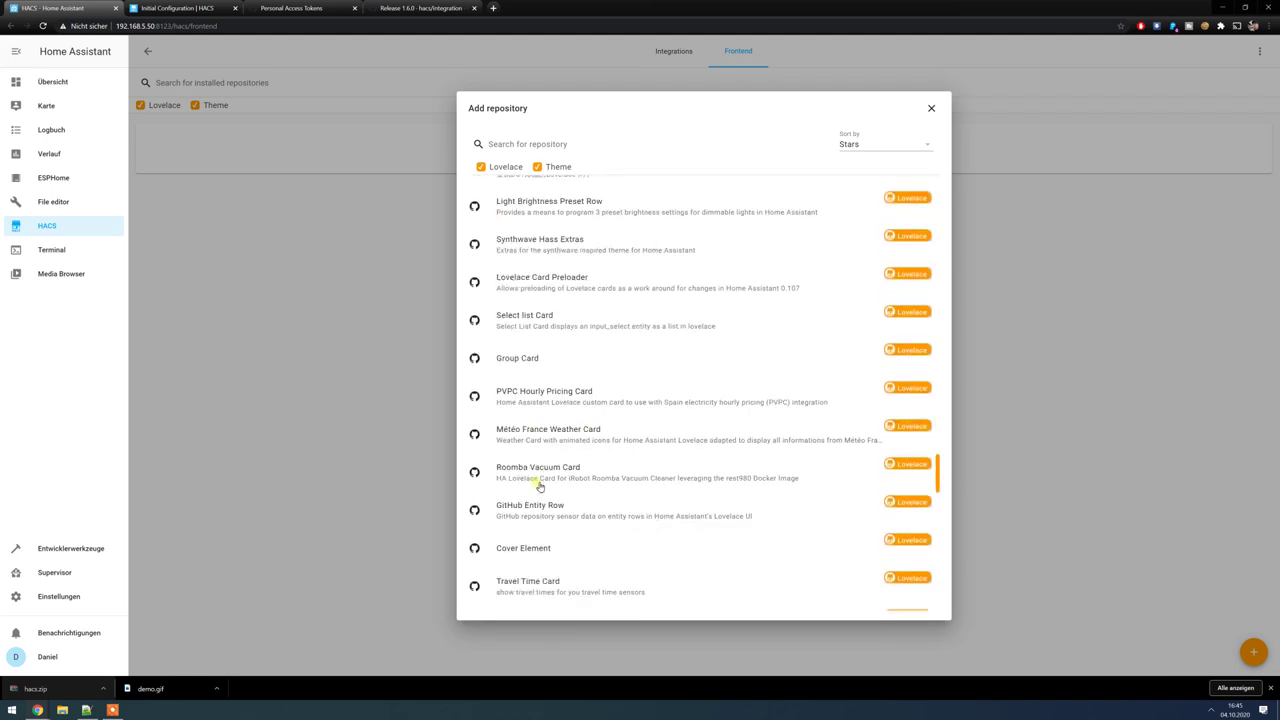
scroll(538, 487, down, 15)
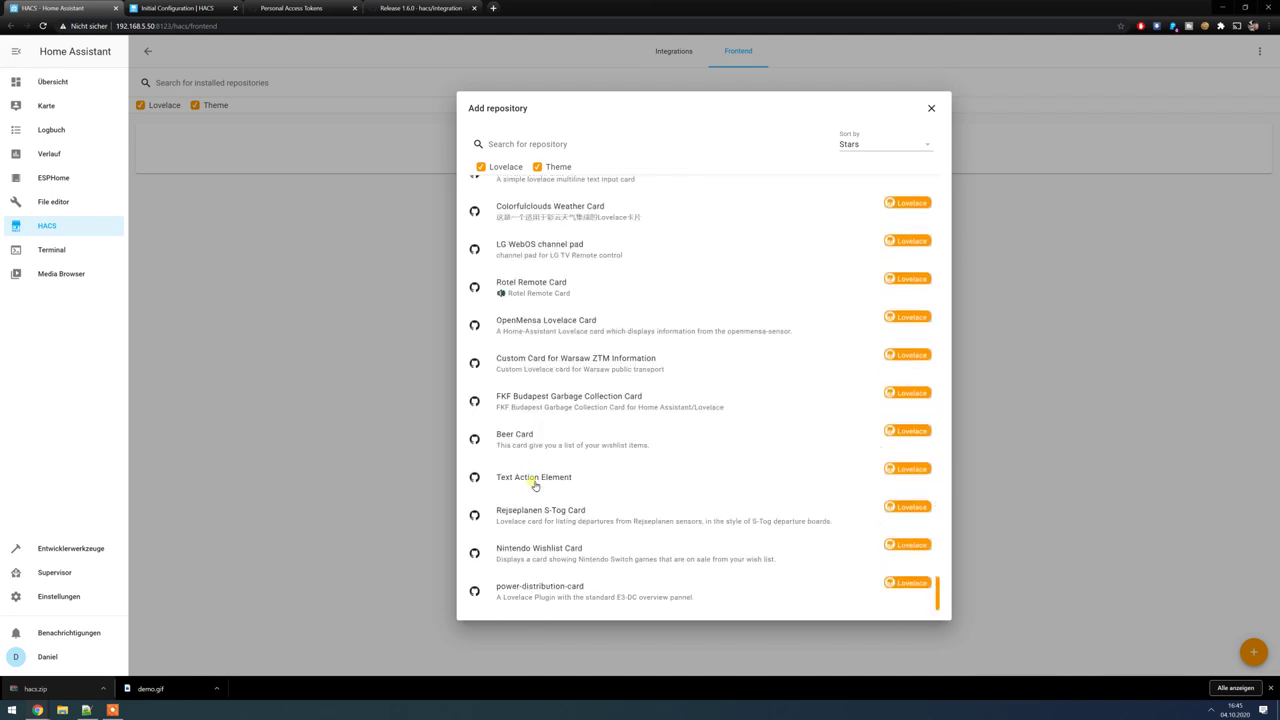